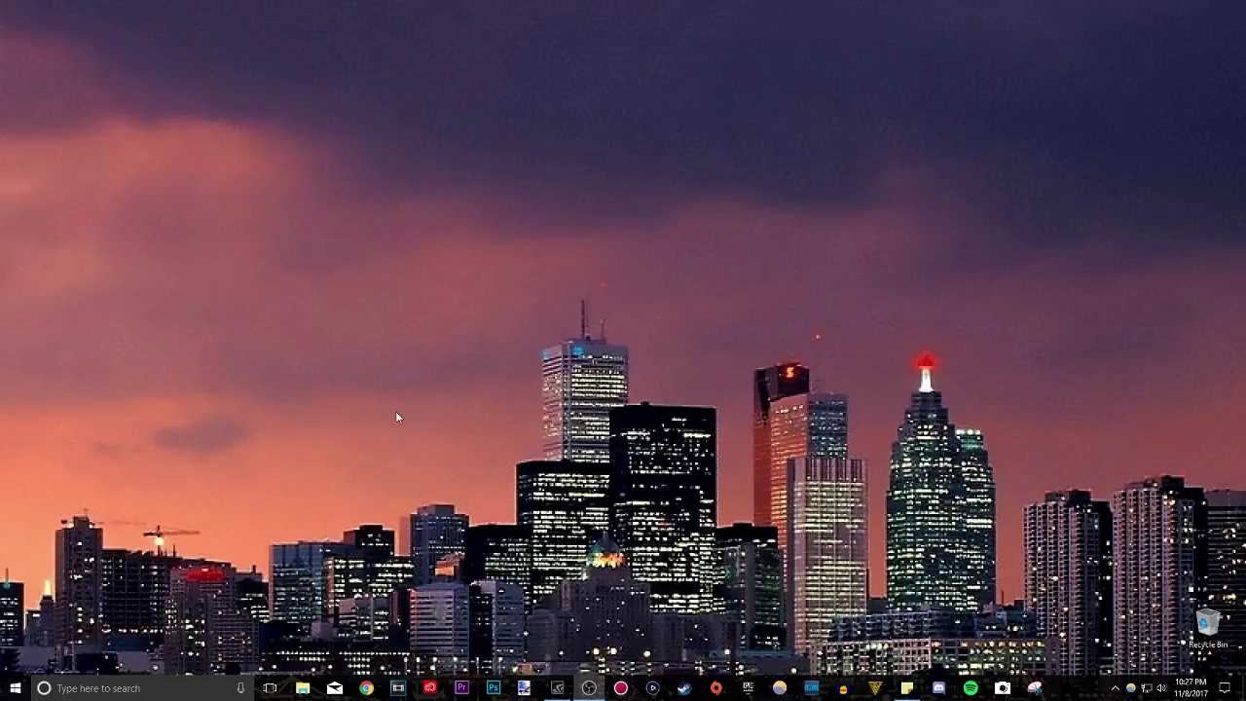
# Step: Launch GeForce Experience and reposition its window on the desktop
pyautogui.click(557, 688)
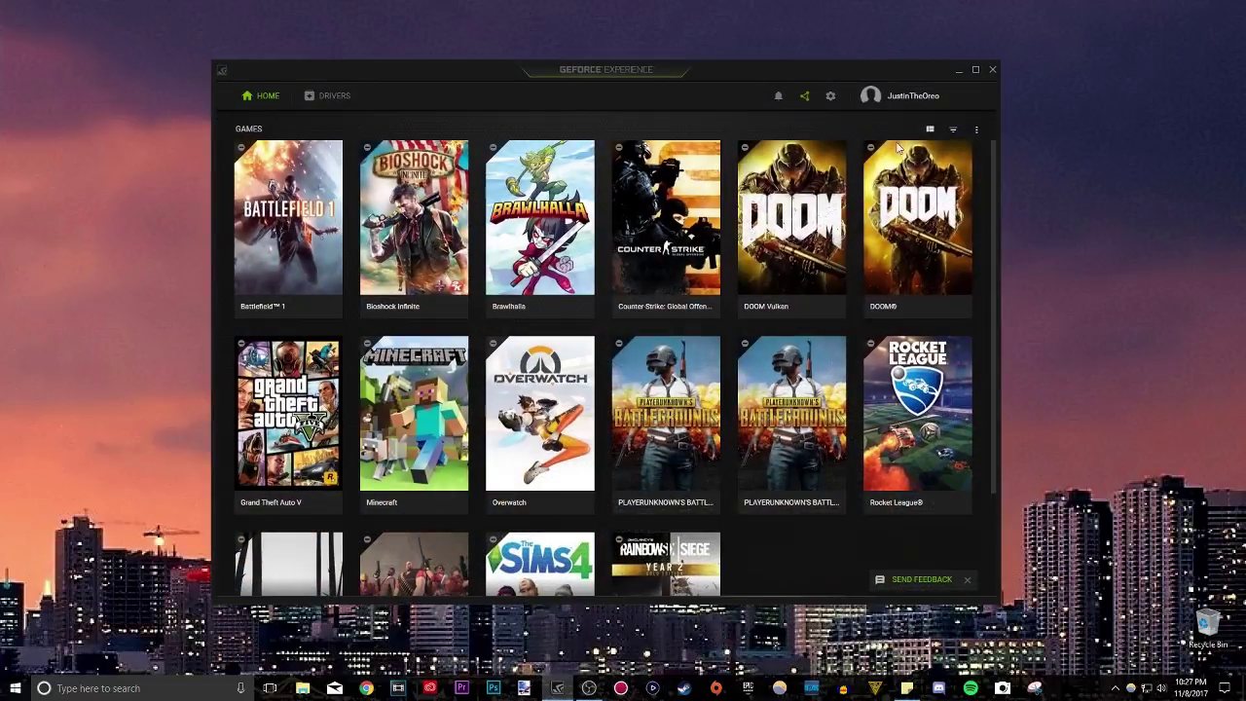
pyautogui.moveTo(590, 68); pyautogui.dragTo(618, 72)
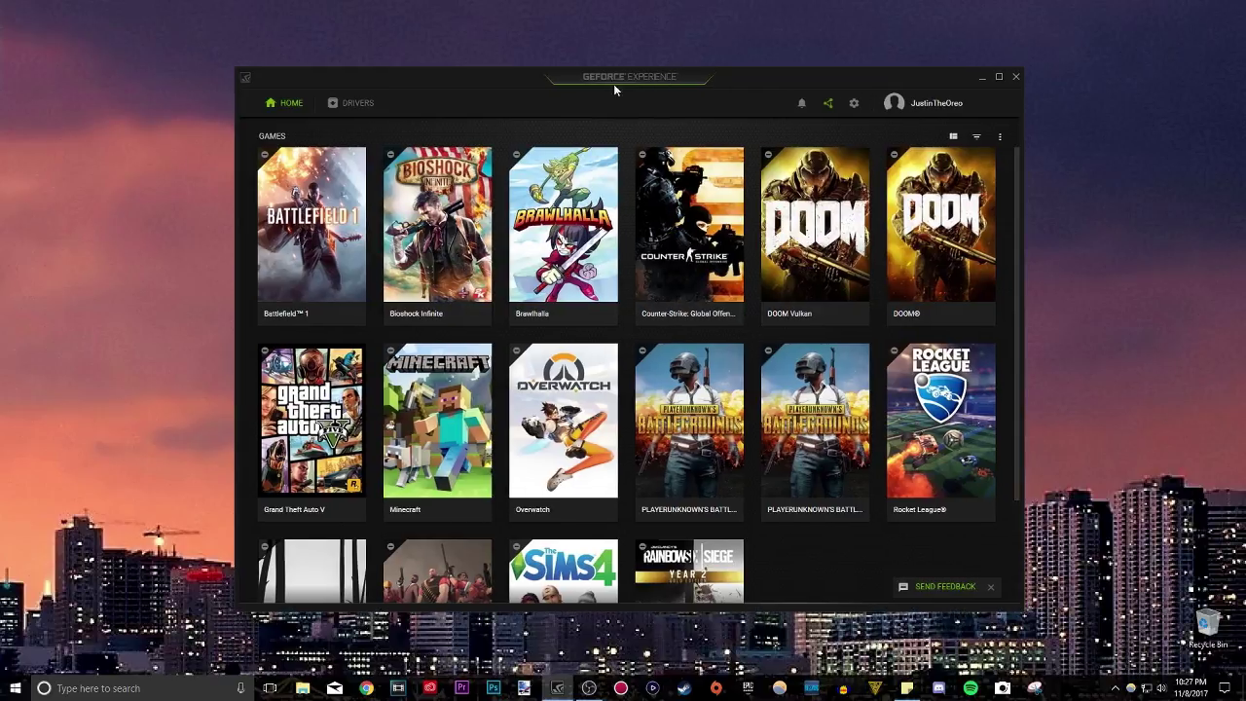
pyautogui.moveTo(655, 82); pyautogui.dragTo(656, 86)
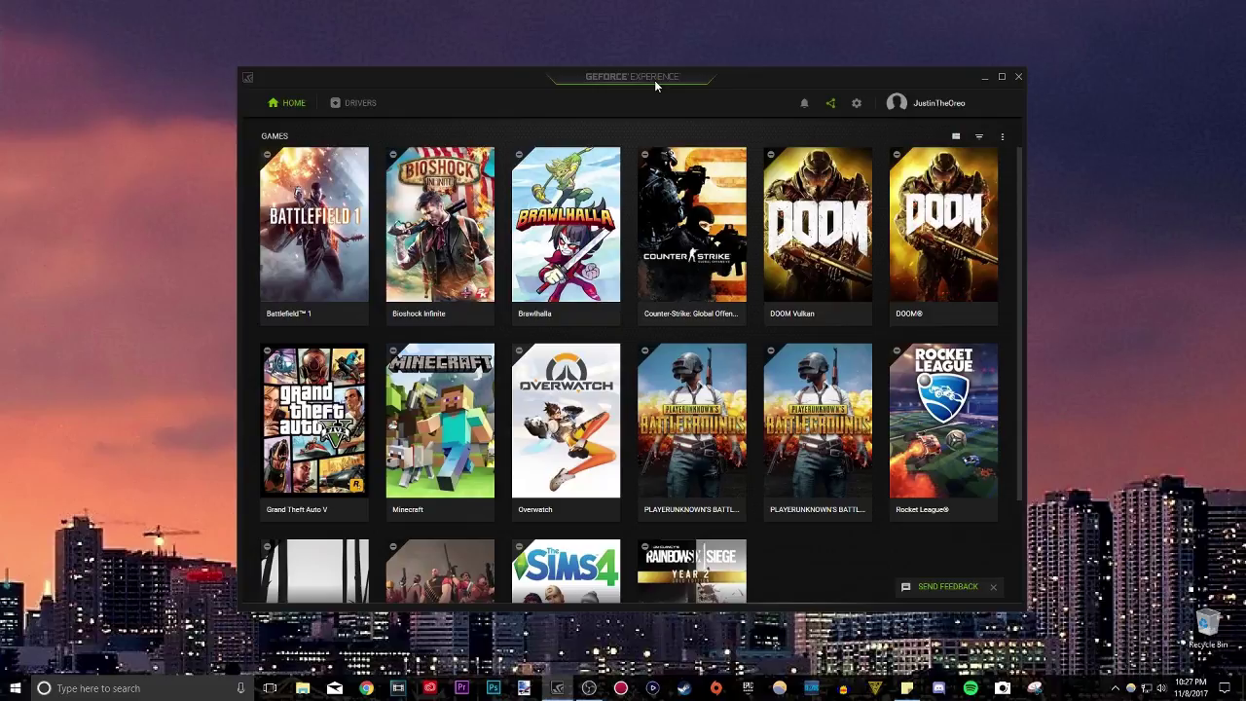
# Step: Open the general settings and examine the system requirements for the In-Game Overlay feature
pyautogui.click(857, 103)
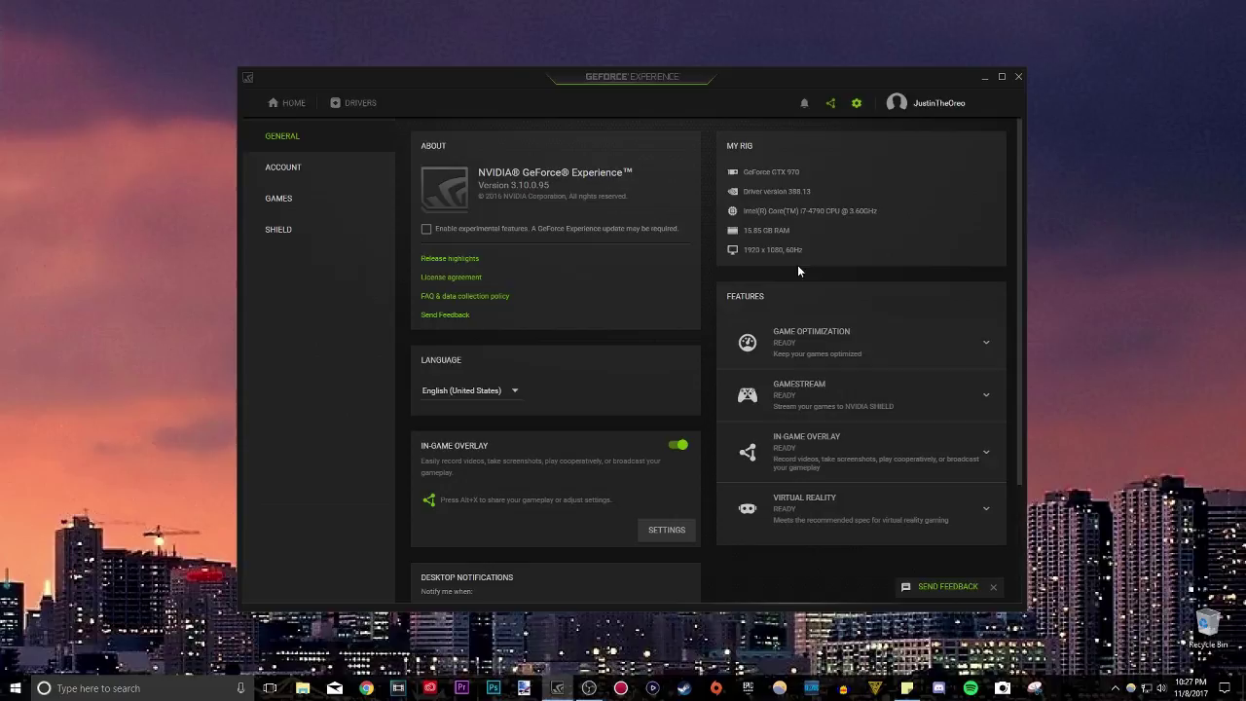
pyautogui.click(986, 453)
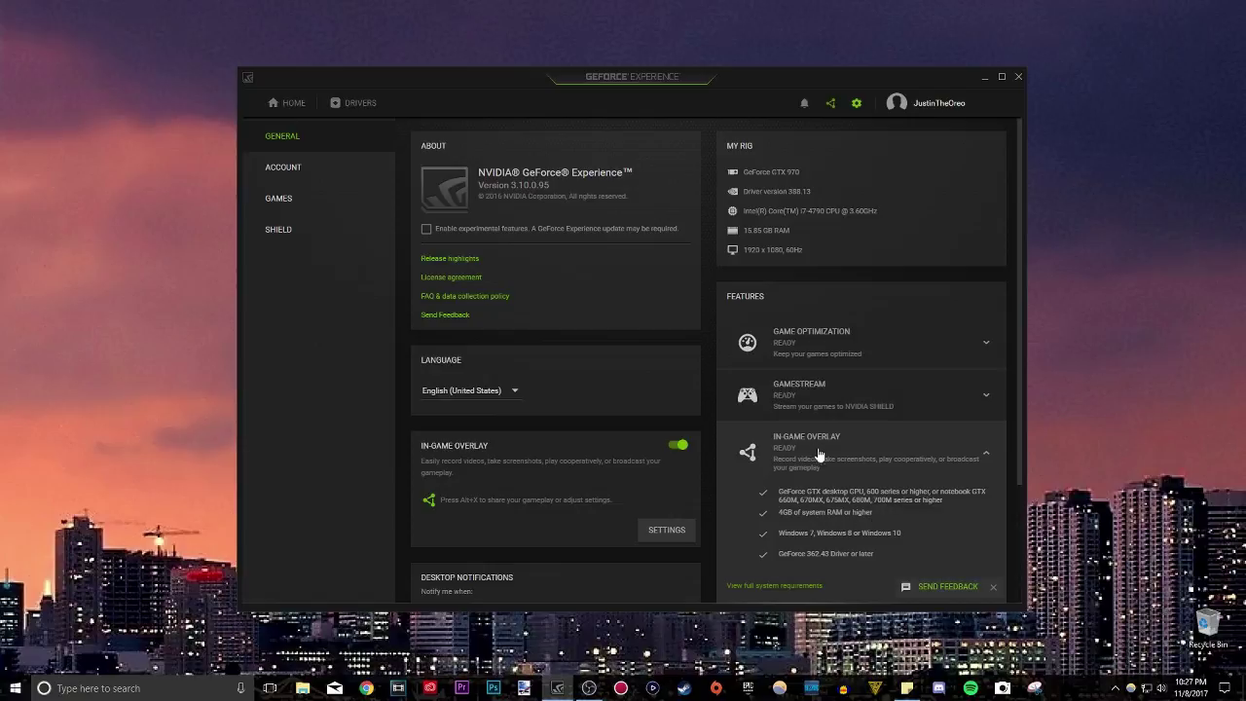
pyautogui.scroll(-2, 861, 511)
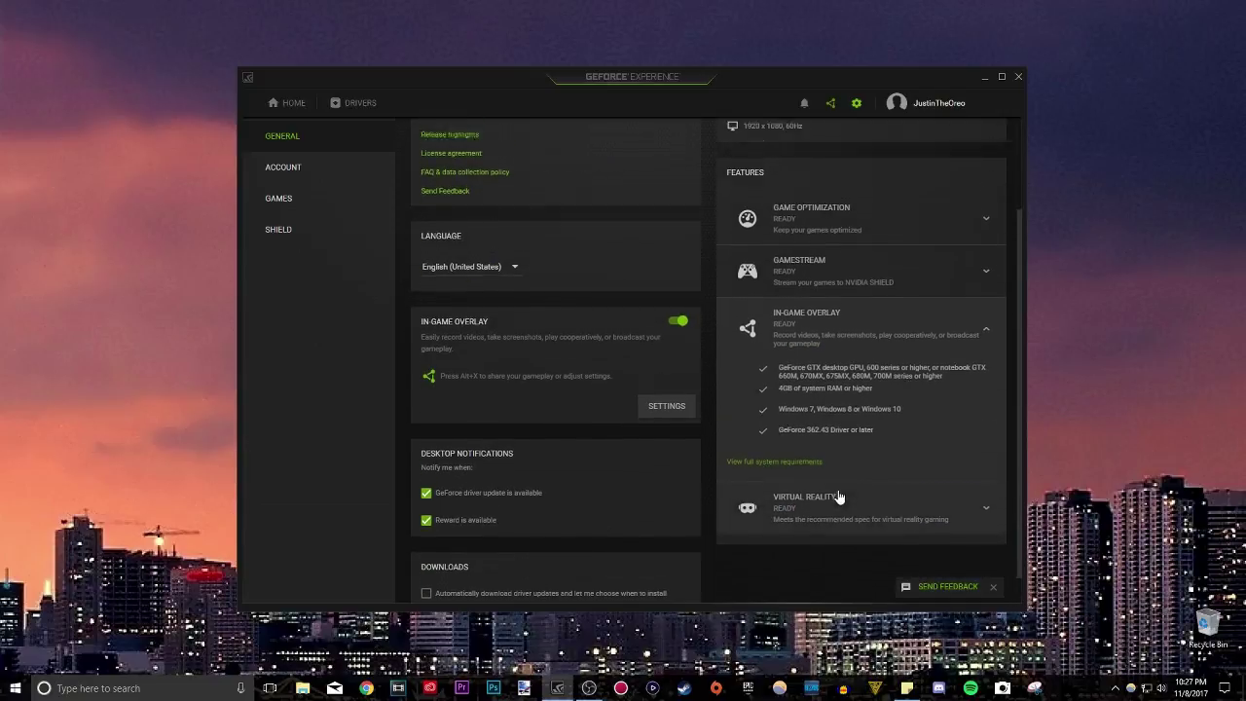
pyautogui.scroll(3, 834, 496)
# Step: Return to the home page and look through the library of detected games
pyautogui.click(293, 104)
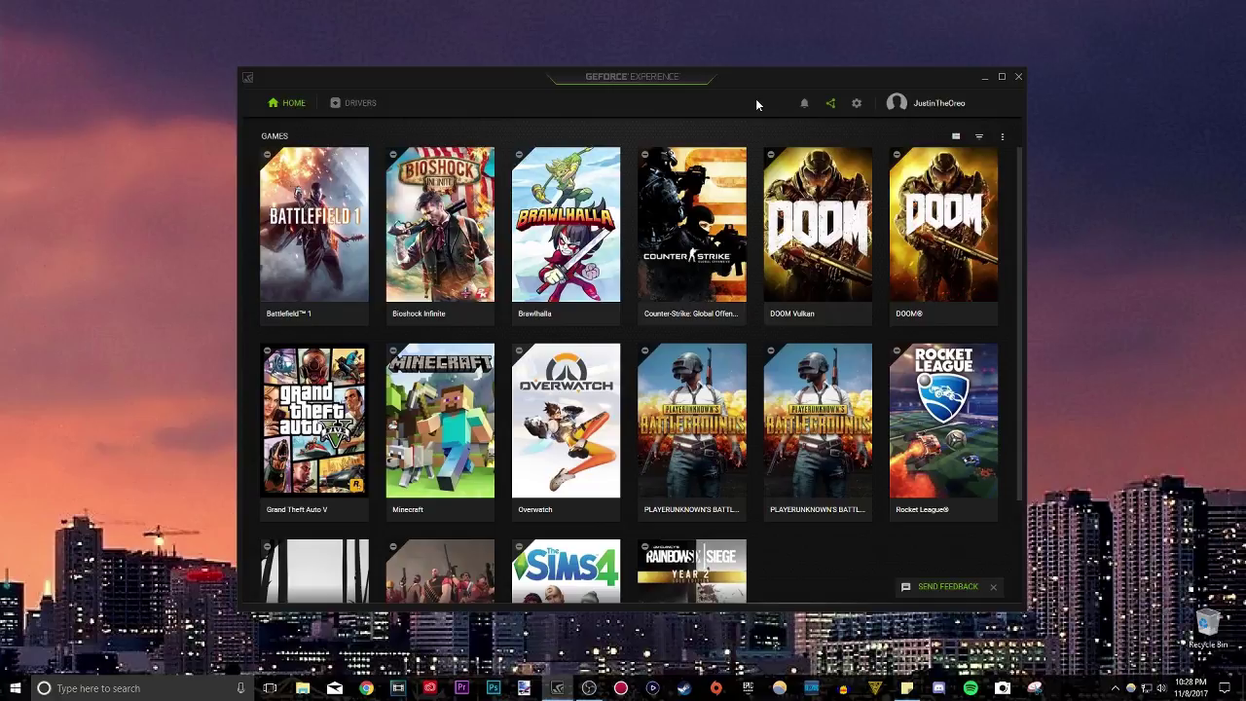
pyautogui.scroll(-2, 628, 339)
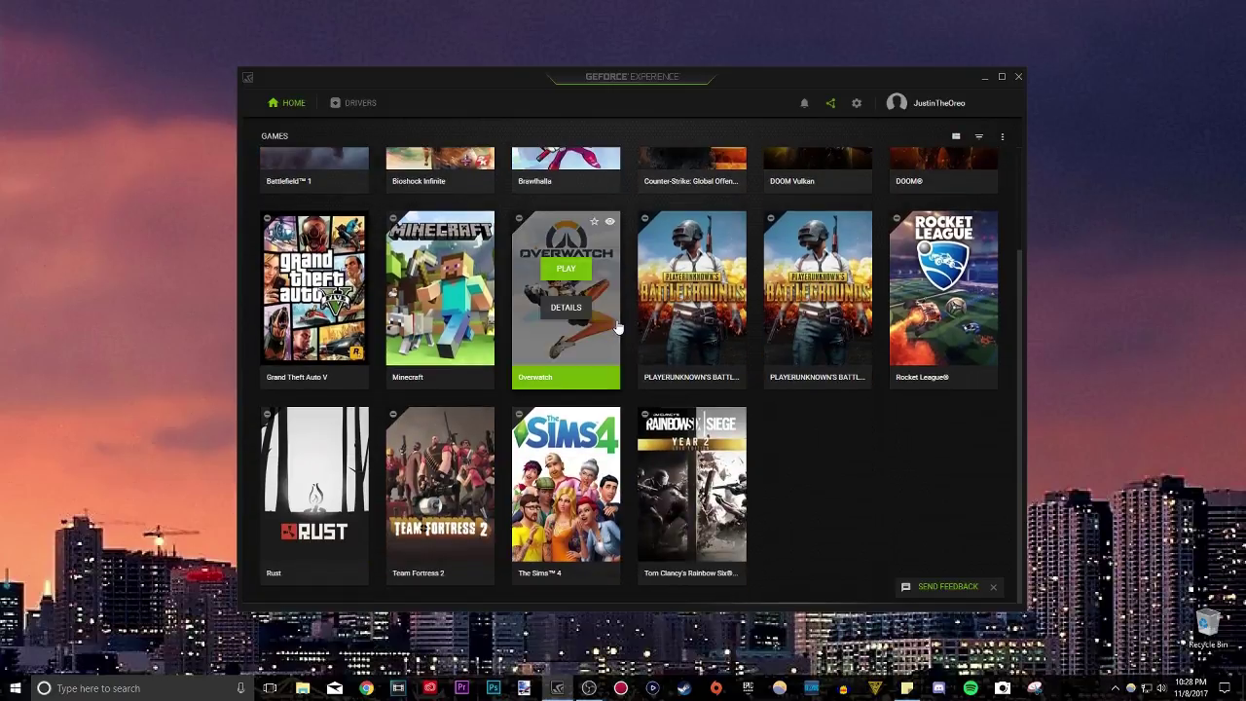
pyautogui.scroll(2, 628, 333)
pyautogui.scroll(-2, 628, 347)
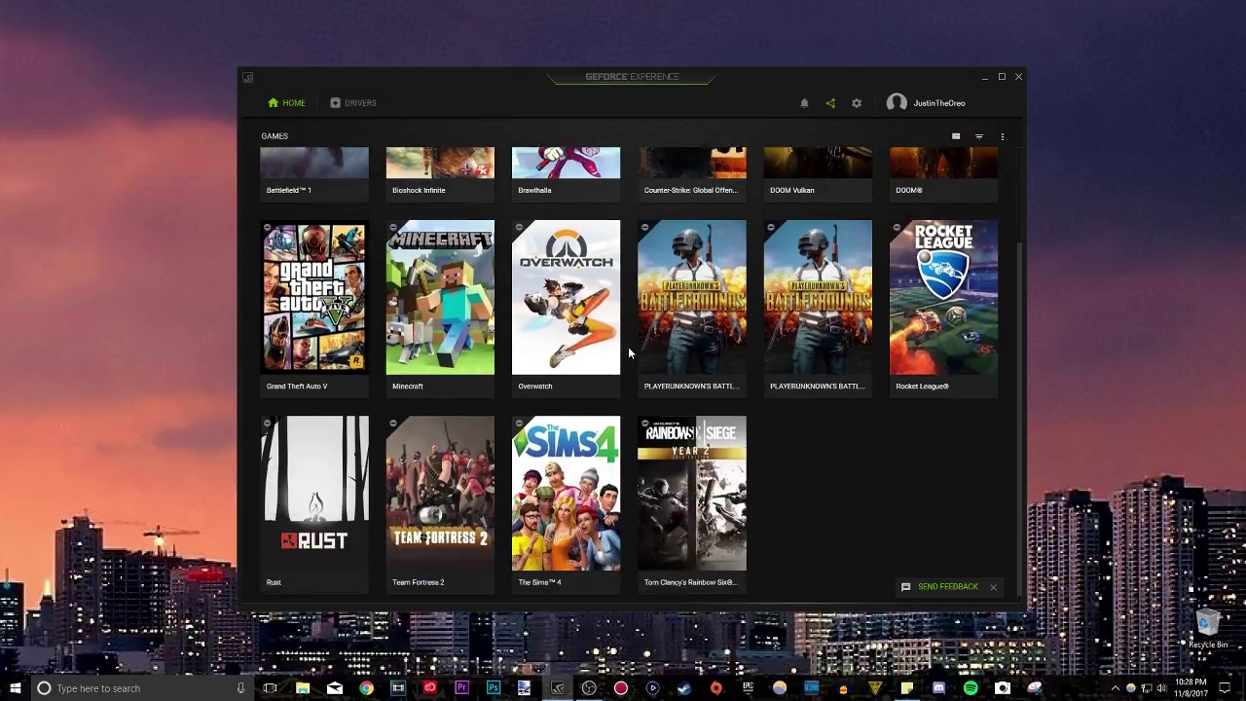
pyautogui.scroll(2, 630, 368)
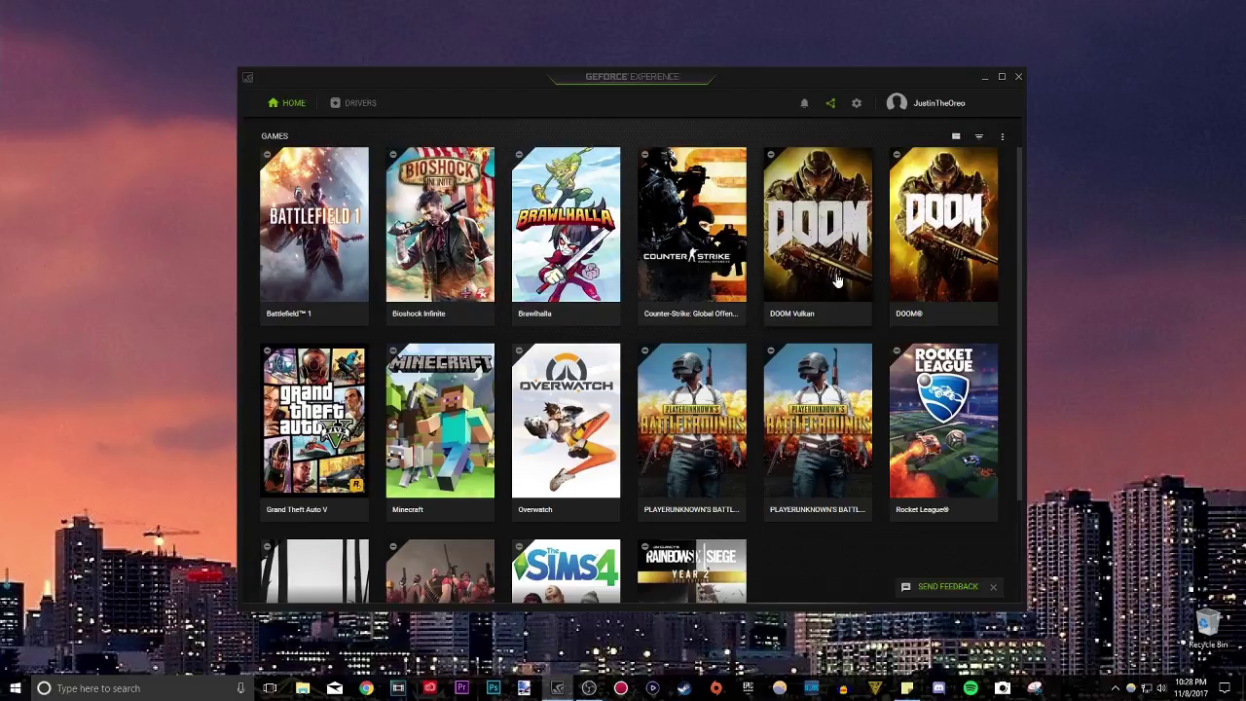
# Step: Reopen the general settings to look through the options, and check the notifications
pyautogui.click(855, 103)
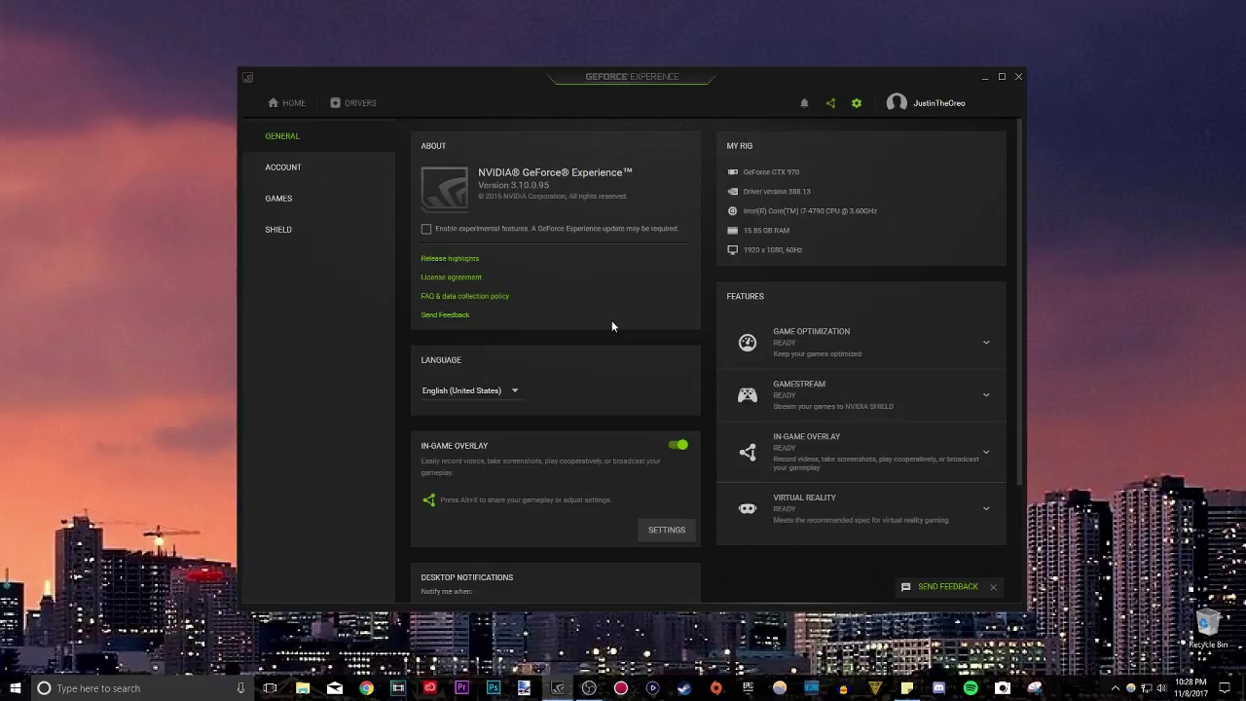
pyautogui.scroll(-2, 612, 323)
pyautogui.scroll(2, 609, 321)
pyautogui.scroll(-1, 609, 316)
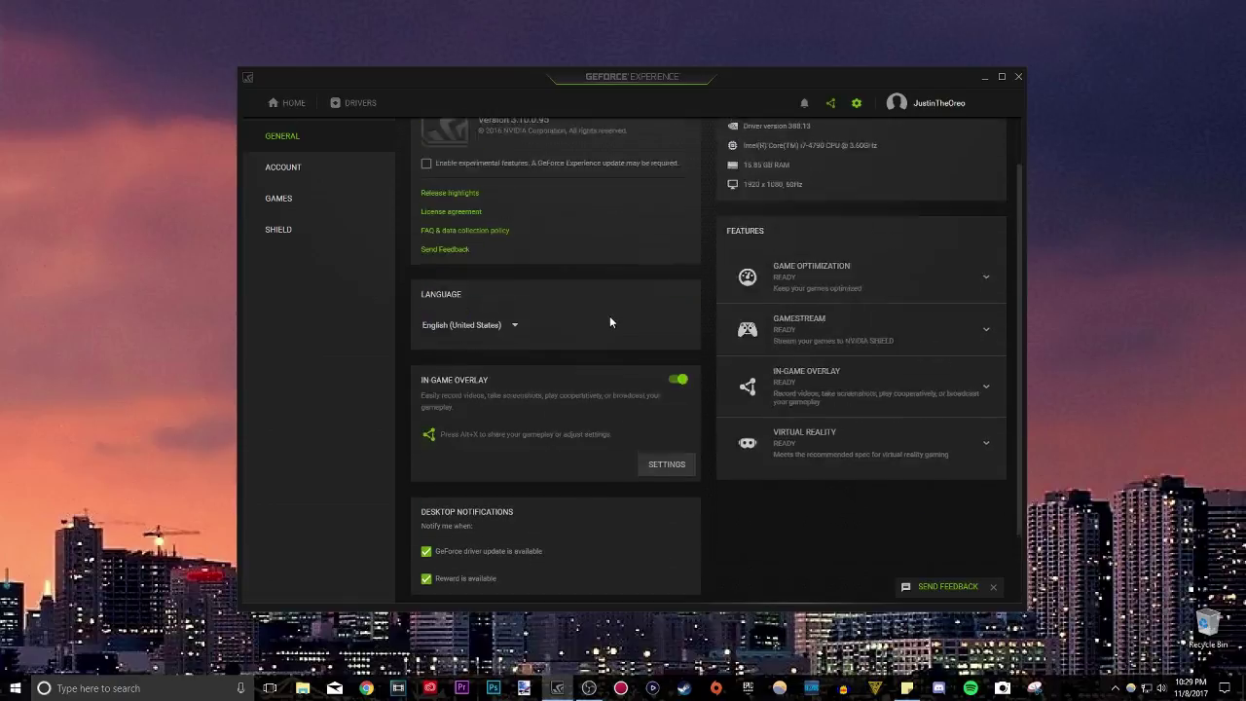
pyautogui.scroll(1, 610, 315)
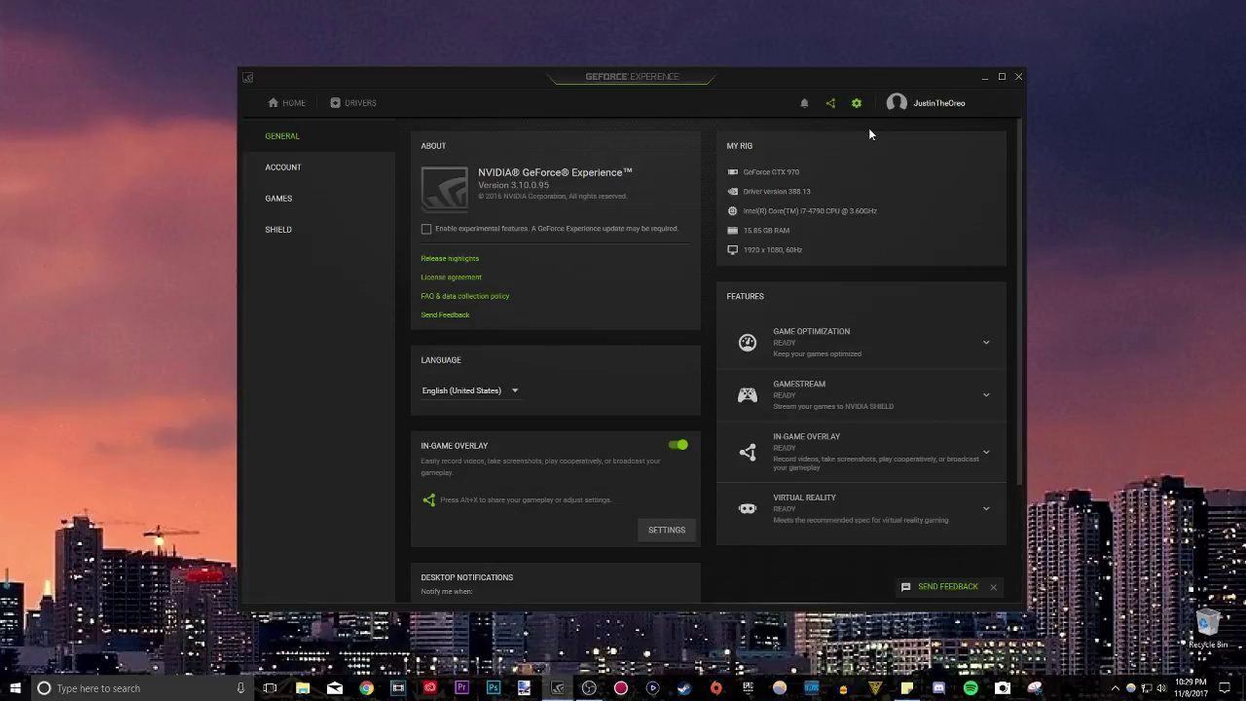
pyautogui.click(804, 103)
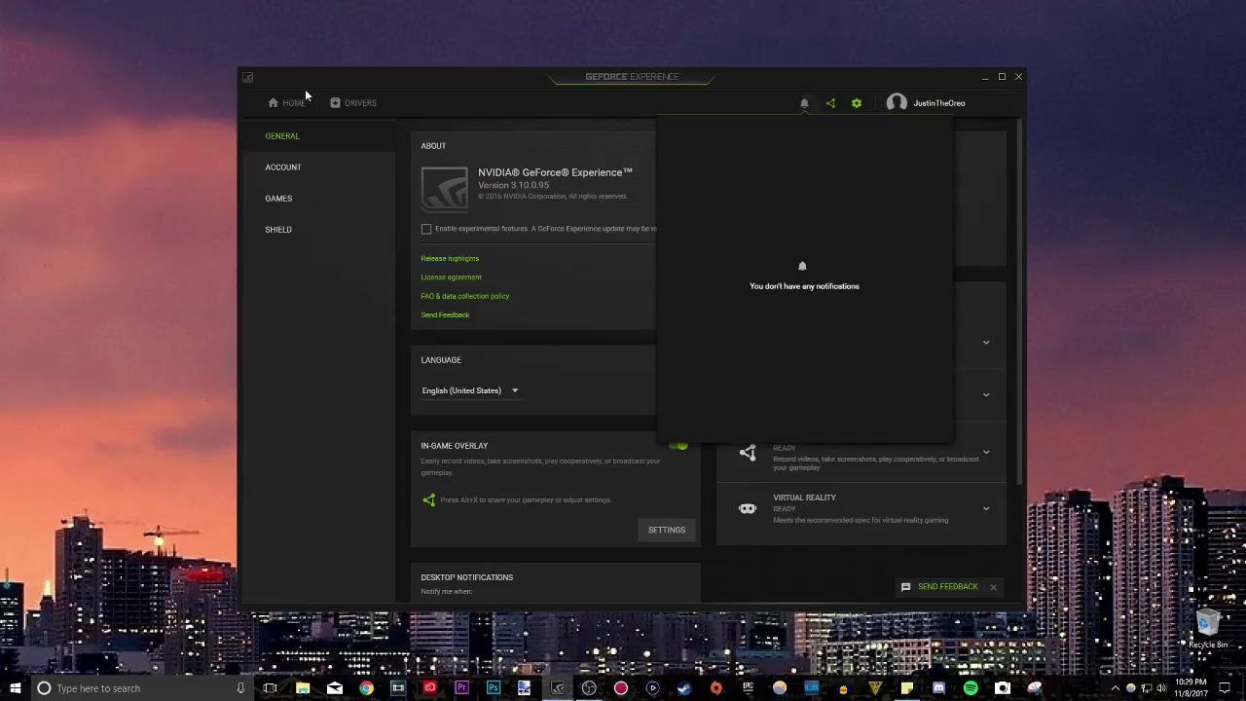
pyautogui.click(306, 85)
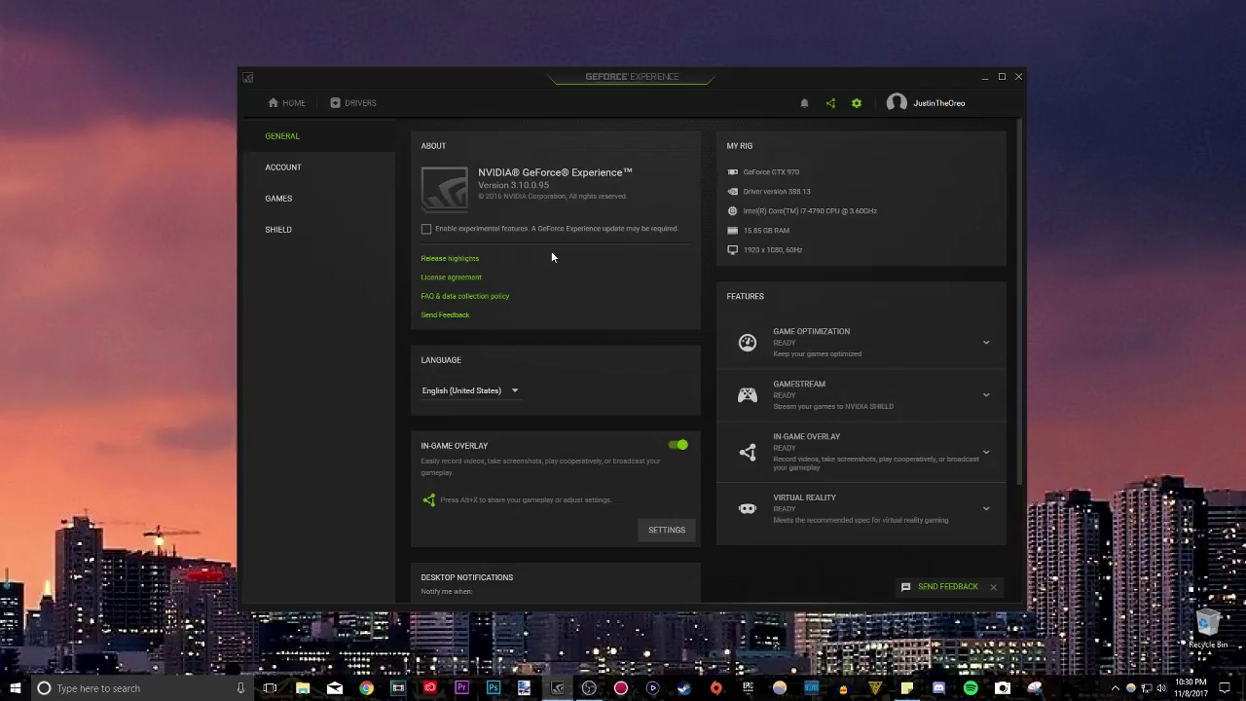
# Step: Examine the in-game overlay's audio settings, including the microphone source and the Separate both tracks option, and close the overlay settings
pyautogui.click(831, 104)
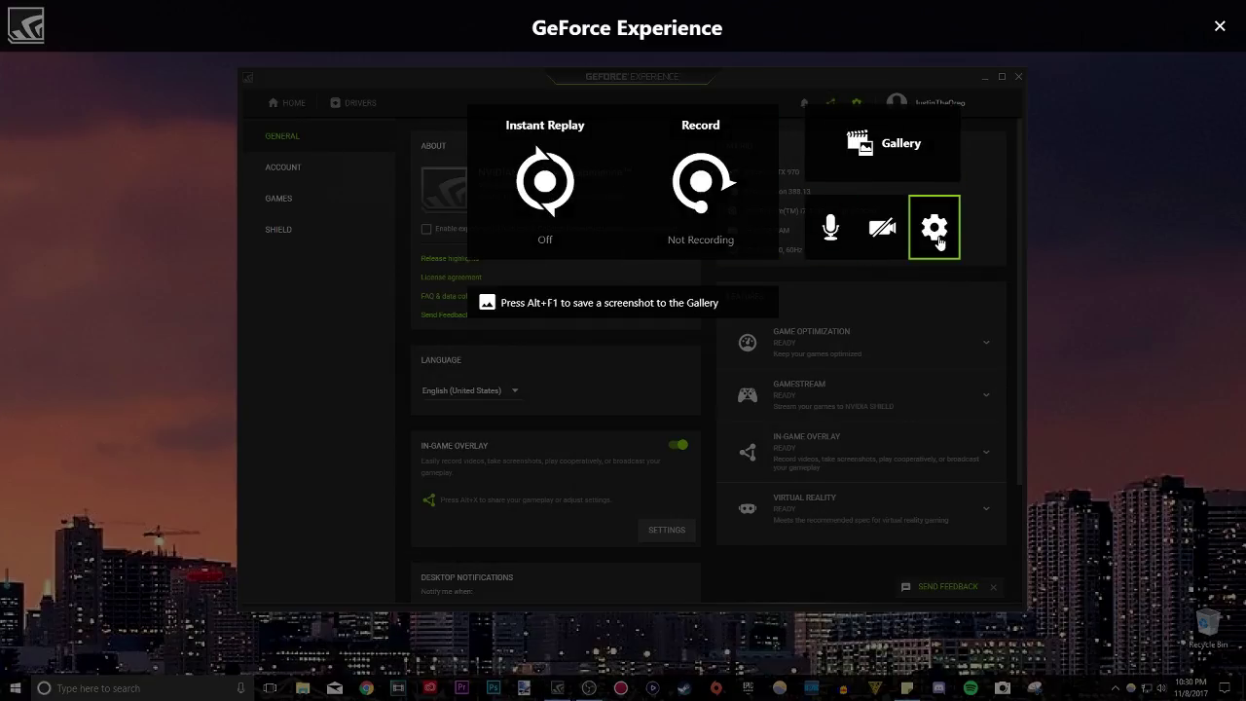
pyautogui.click(937, 234)
pyautogui.scroll(-2, 607, 273)
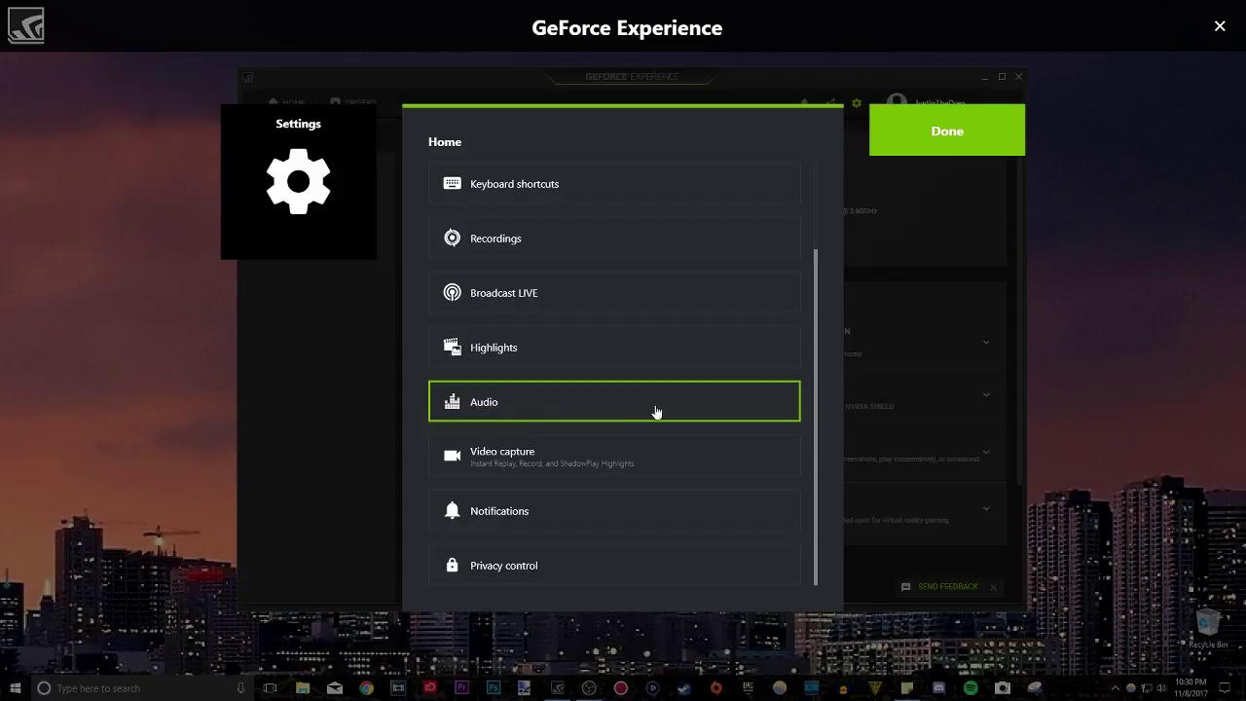
pyautogui.click(516, 406)
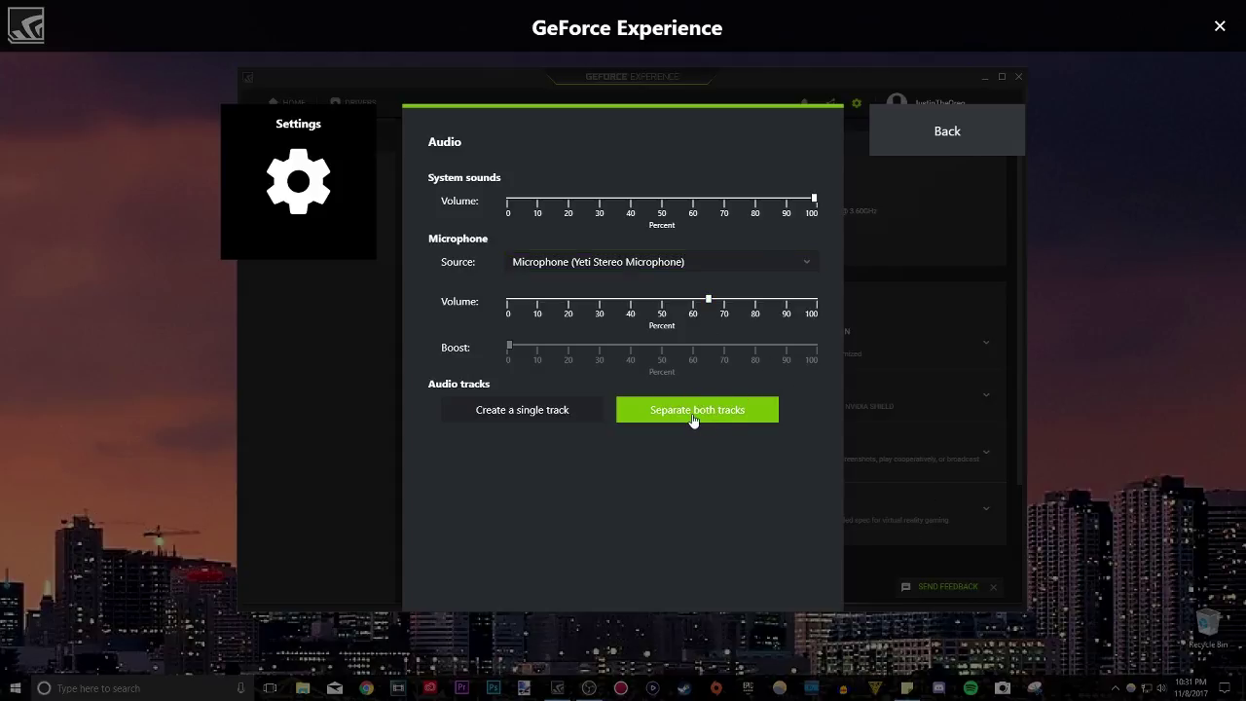
pyautogui.click(971, 141)
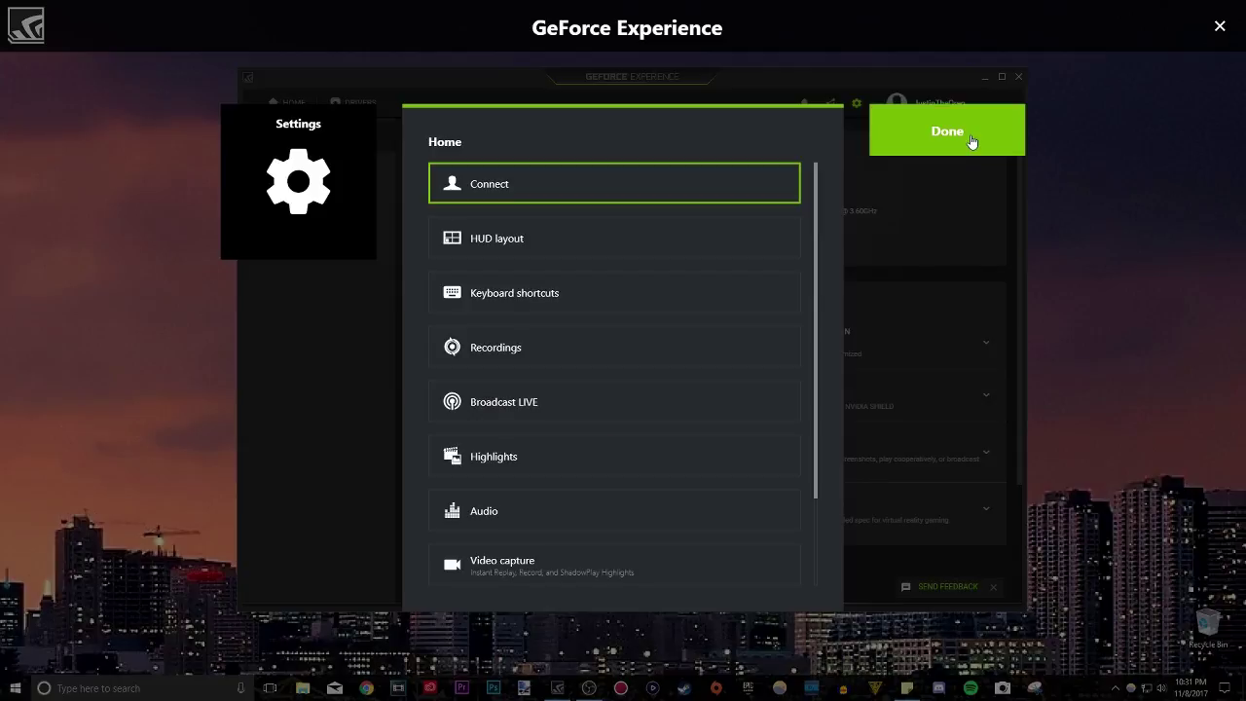
pyautogui.click(1220, 27)
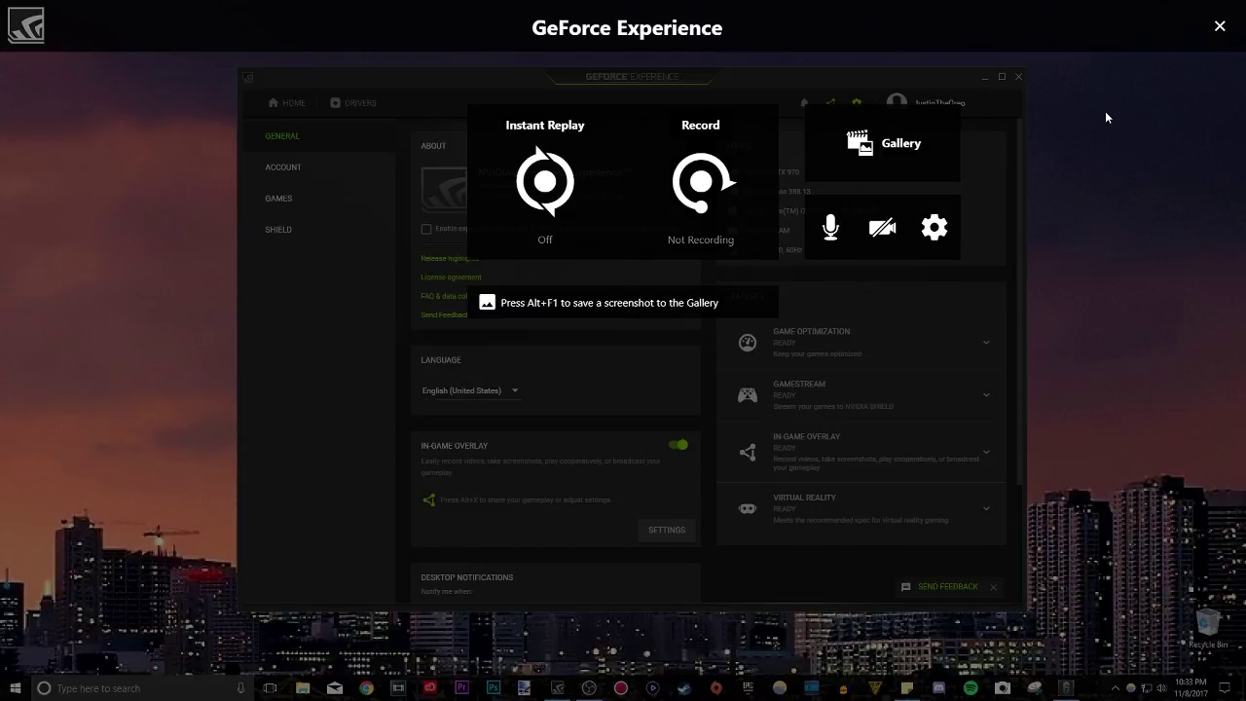
# Step: Switch to Tom Clancy's Rainbow Six Siege and record a clip of about 11 seconds of its loading screen
pyautogui.click(721, 243)
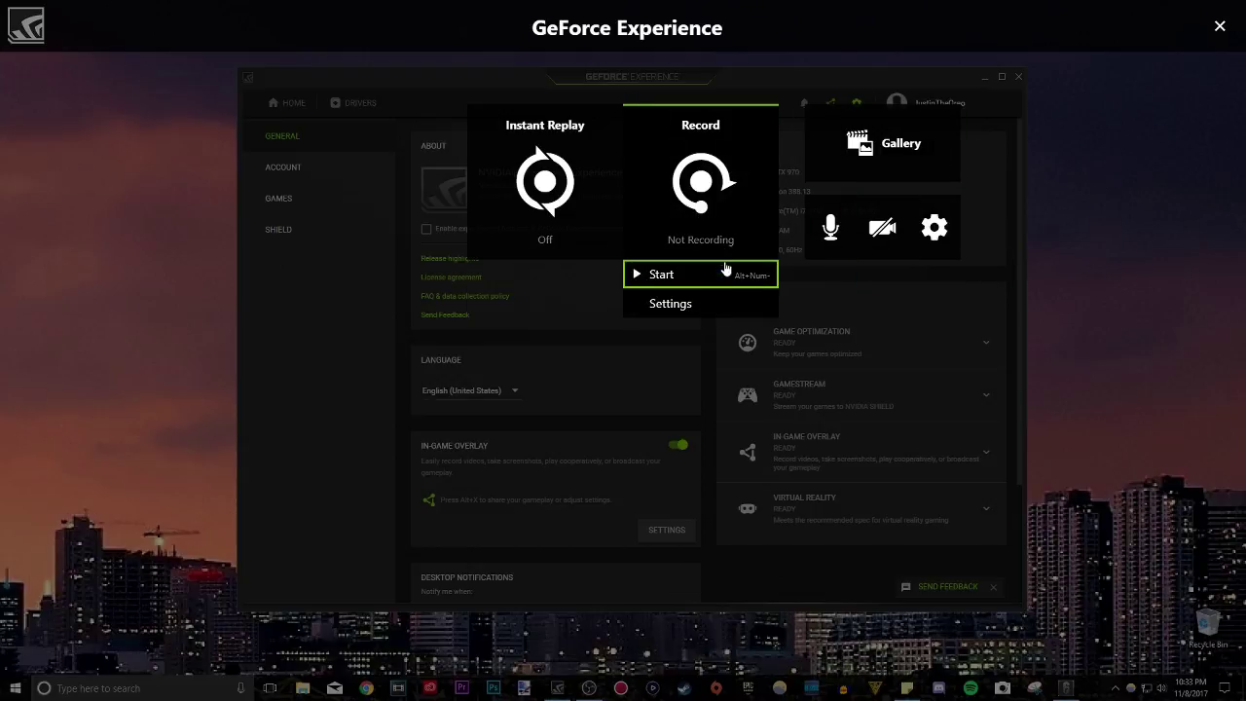
pyautogui.click(1218, 25)
pyautogui.click(1066, 688)
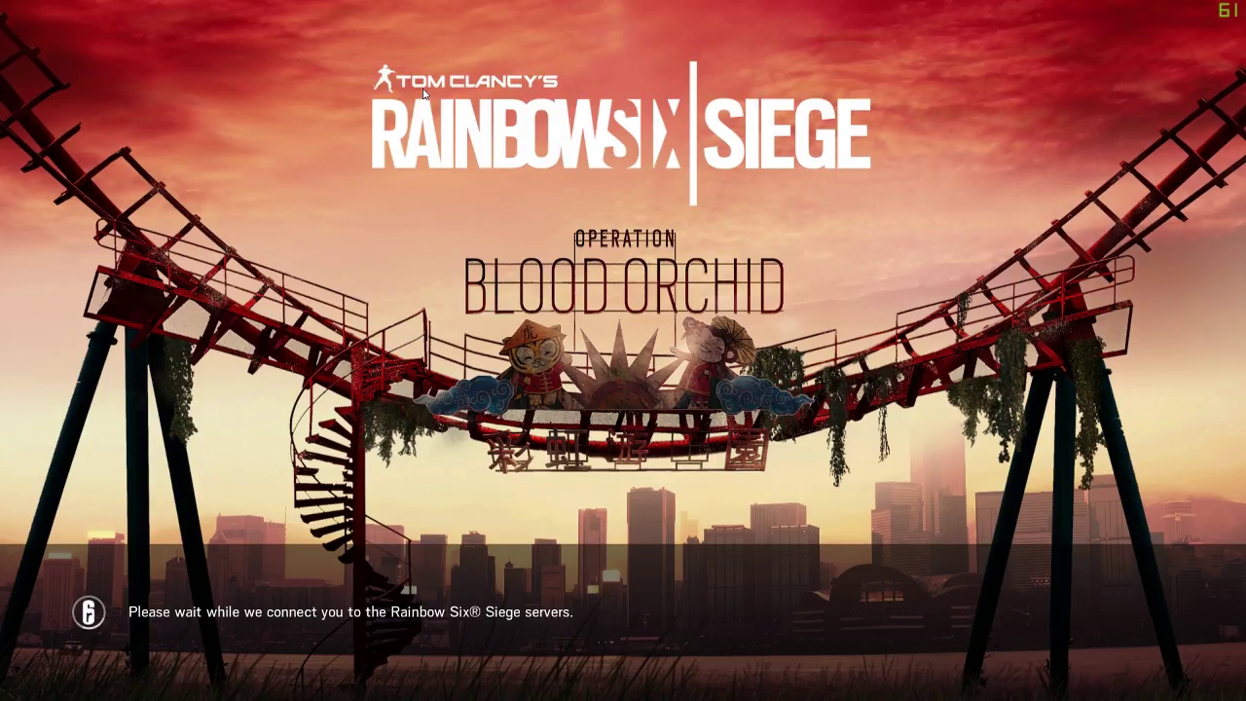
pyautogui.hotkey('alt', 'F9')
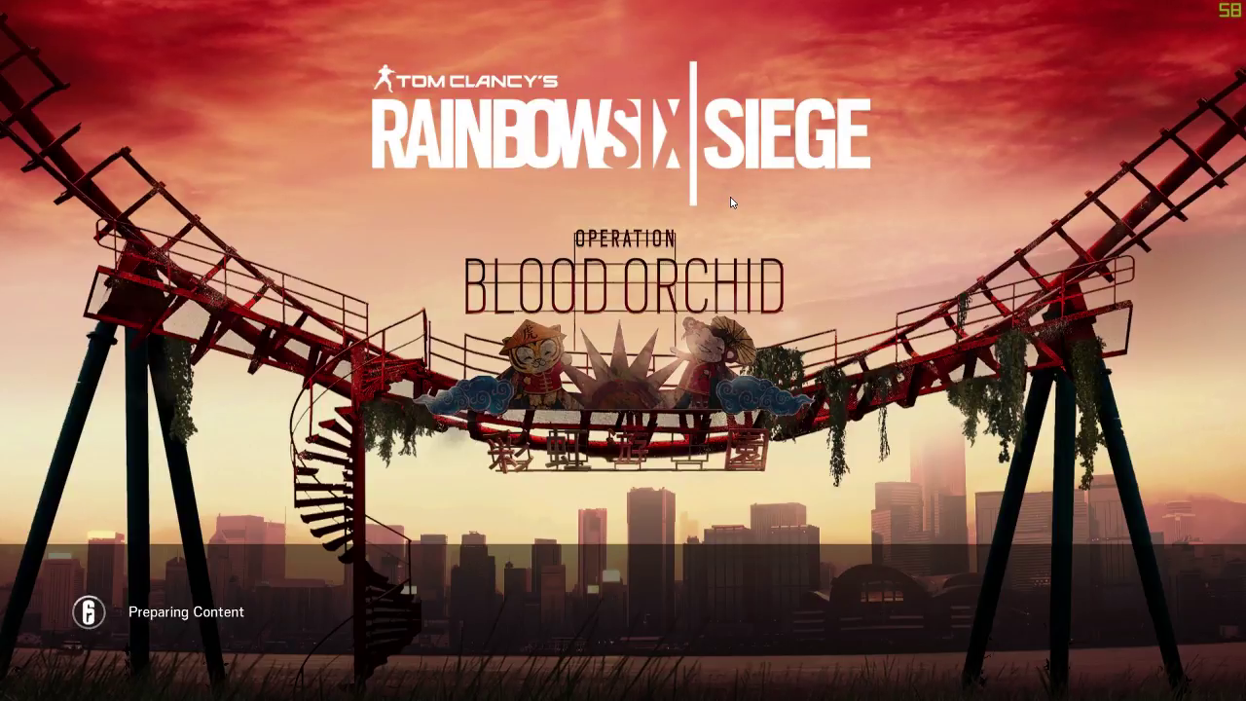
pyautogui.hotkey('alt', 'F9')
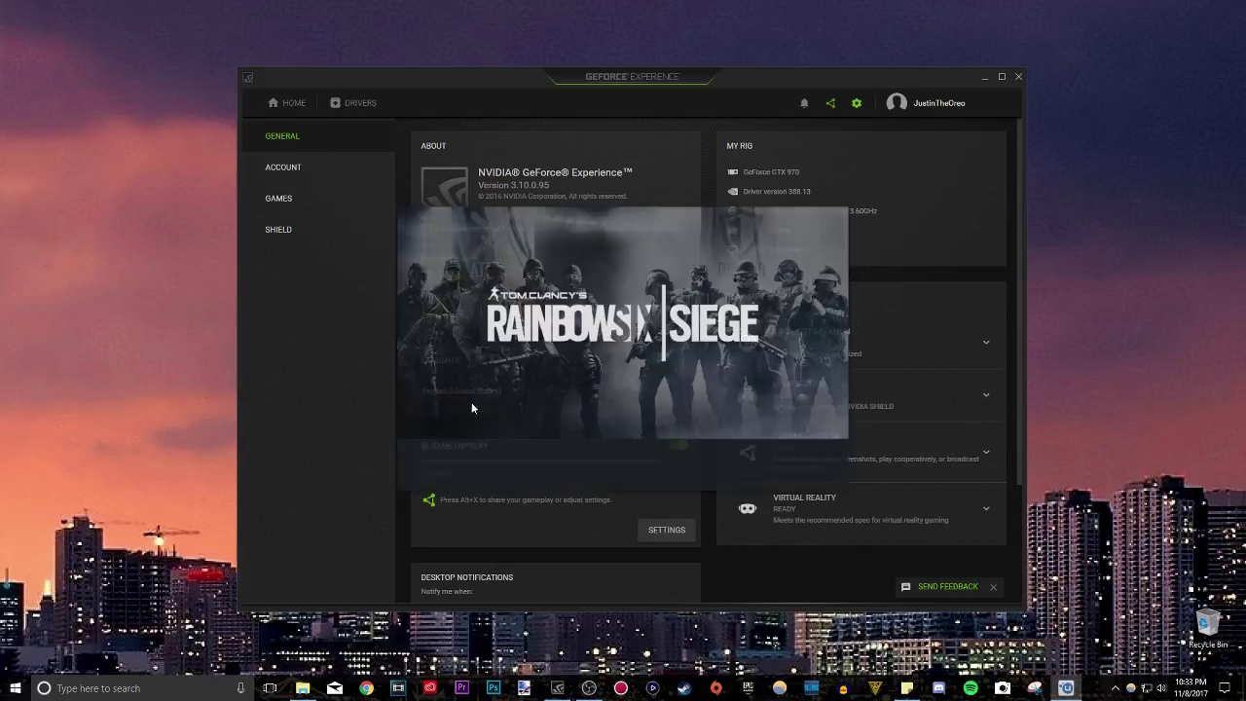
# Step: Open the Tom Clancy's Rainbow Six Siege folder within NVIDIA ShadowPlay Recordings and select the newest MP4 video
pyautogui.press('super+e')
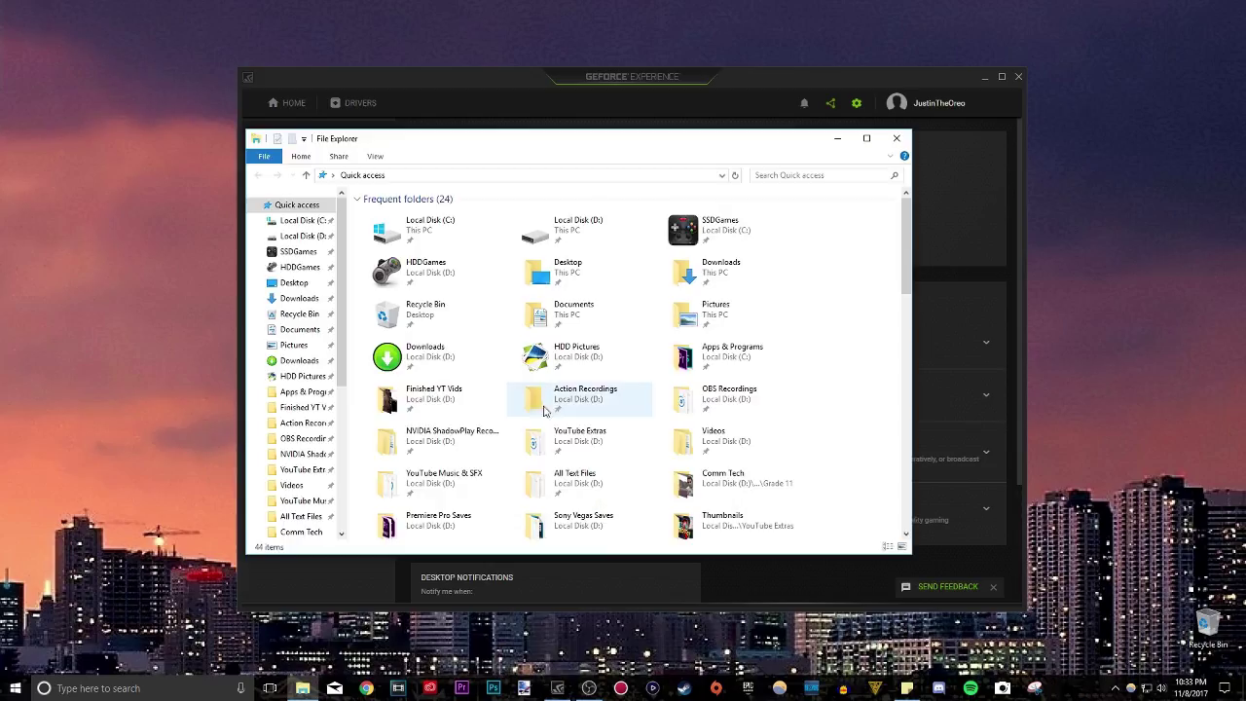
pyautogui.doubleClick(438, 441)
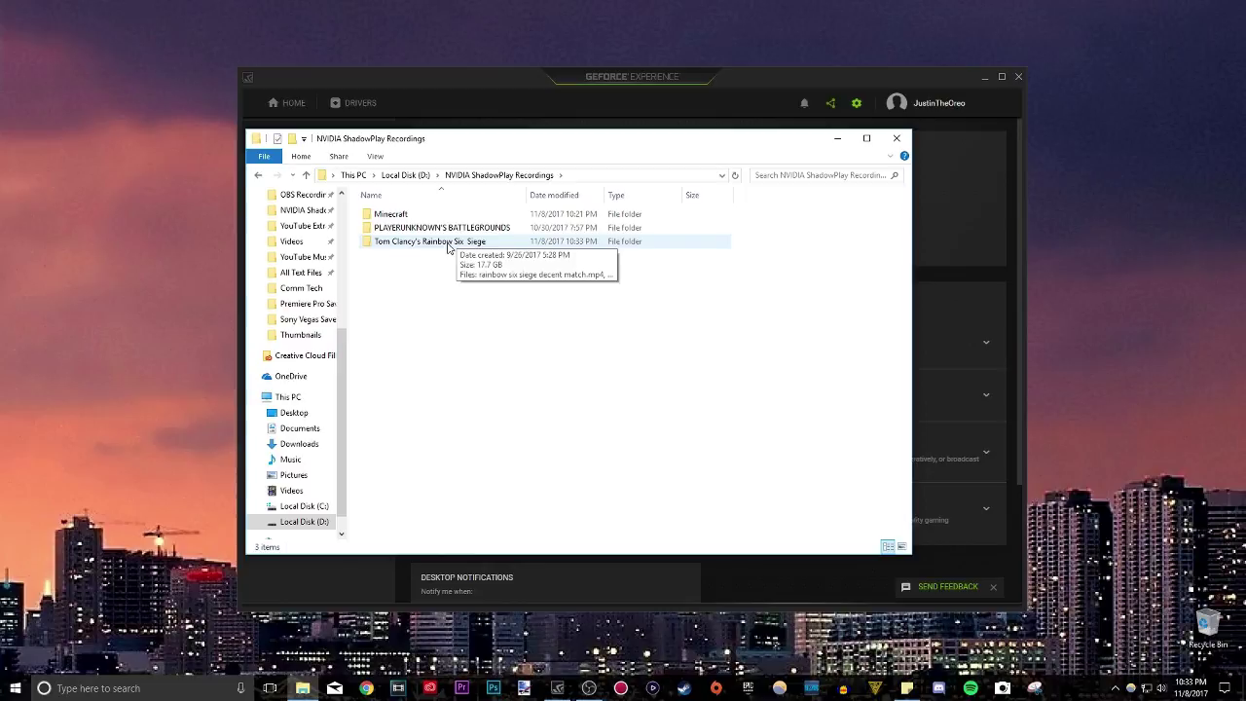
pyautogui.doubleClick(449, 243)
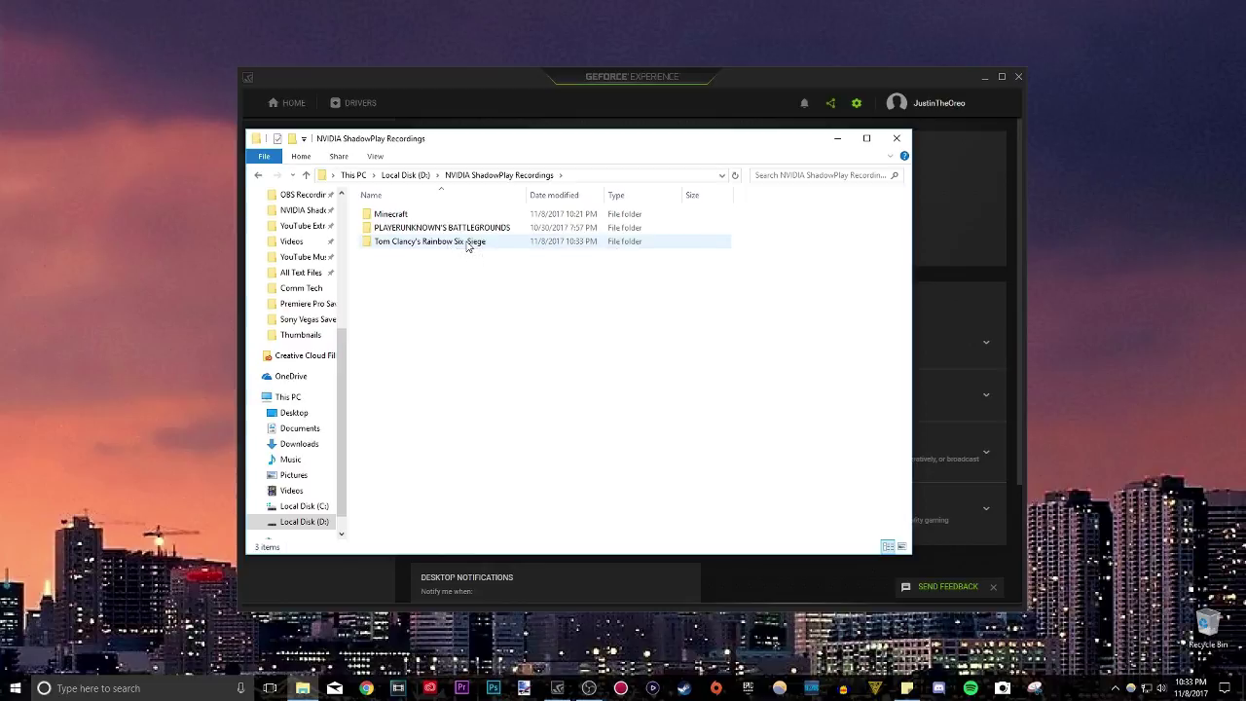
pyautogui.click(483, 218)
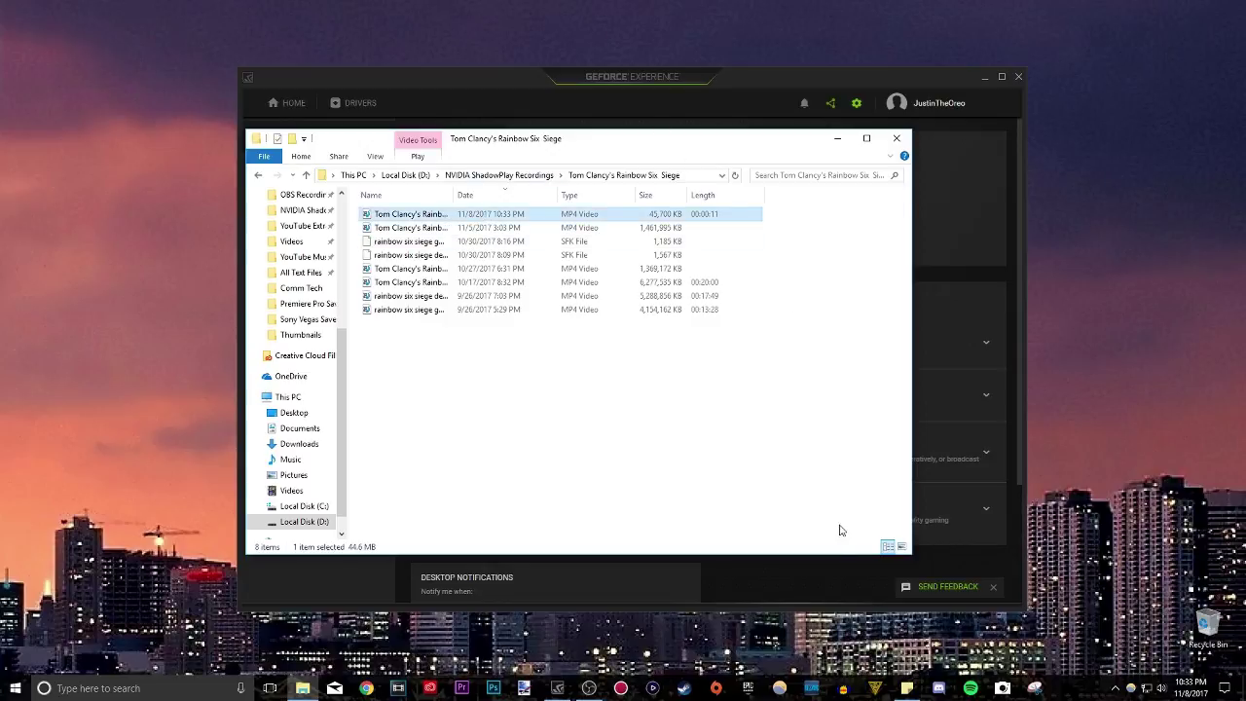
# Step: Play the newest recording briefly, pause it and close the media player
pyautogui.doubleClick(444, 222)
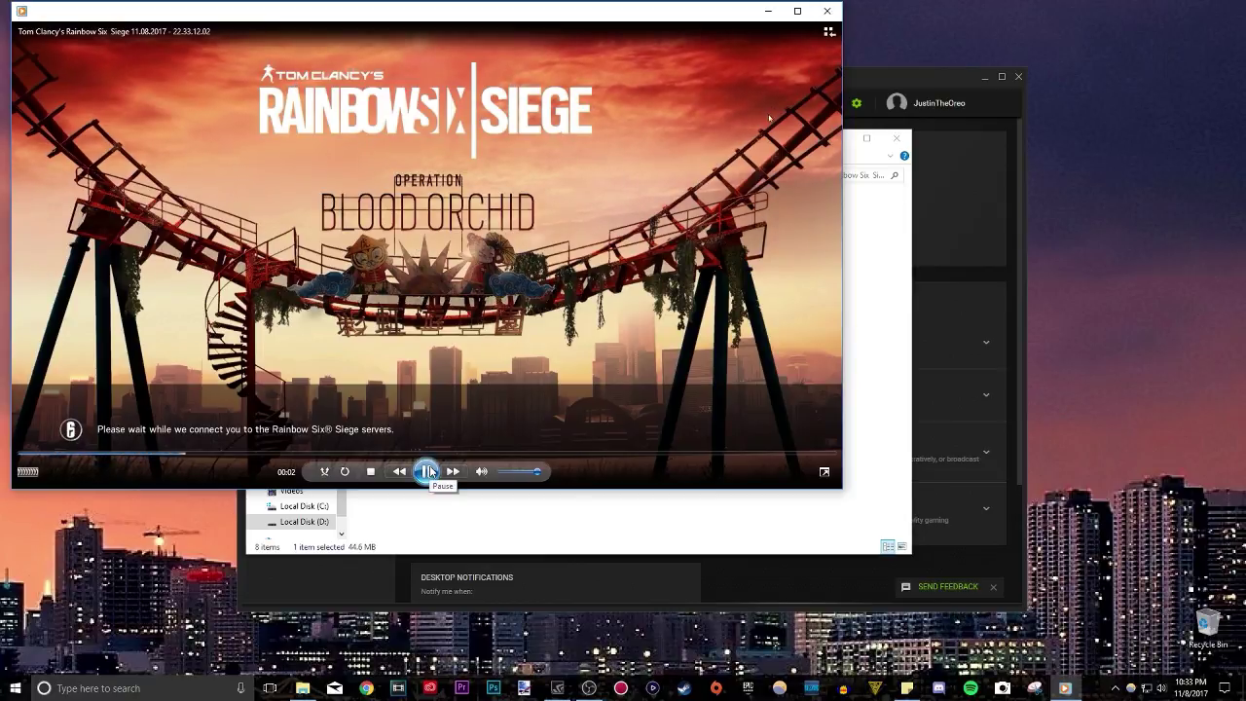
pyautogui.click(426, 472)
pyautogui.click(827, 11)
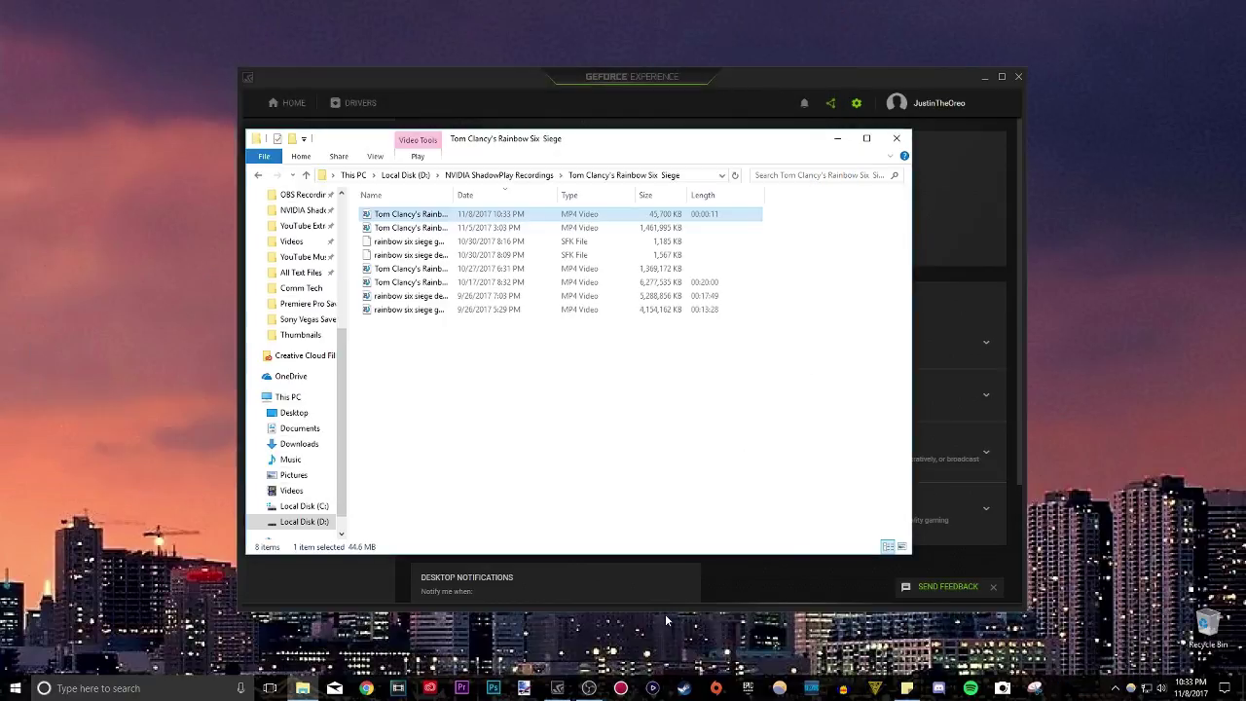
# Step: Switch to Adobe Premiere Pro and import the newest Rainbow Six Siege recording from its folder into the project
pyautogui.click(461, 688)
pyautogui.click(302, 688)
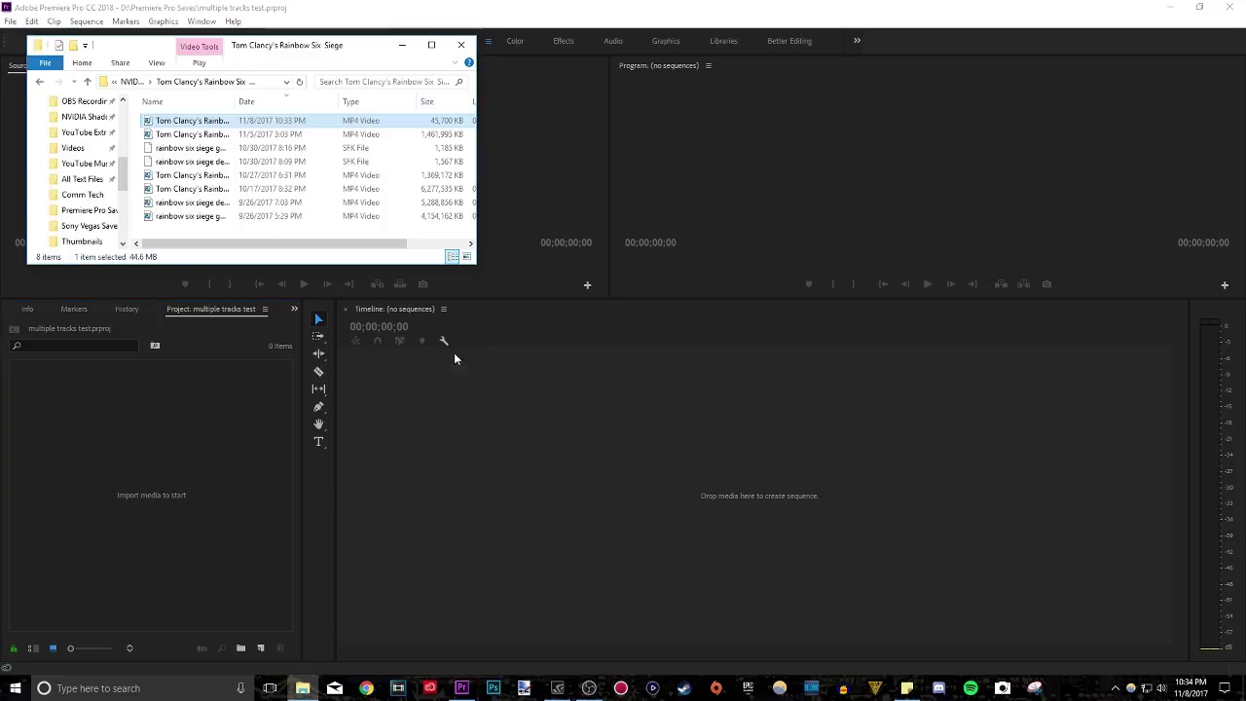
pyautogui.moveTo(259, 47); pyautogui.dragTo(641, 68)
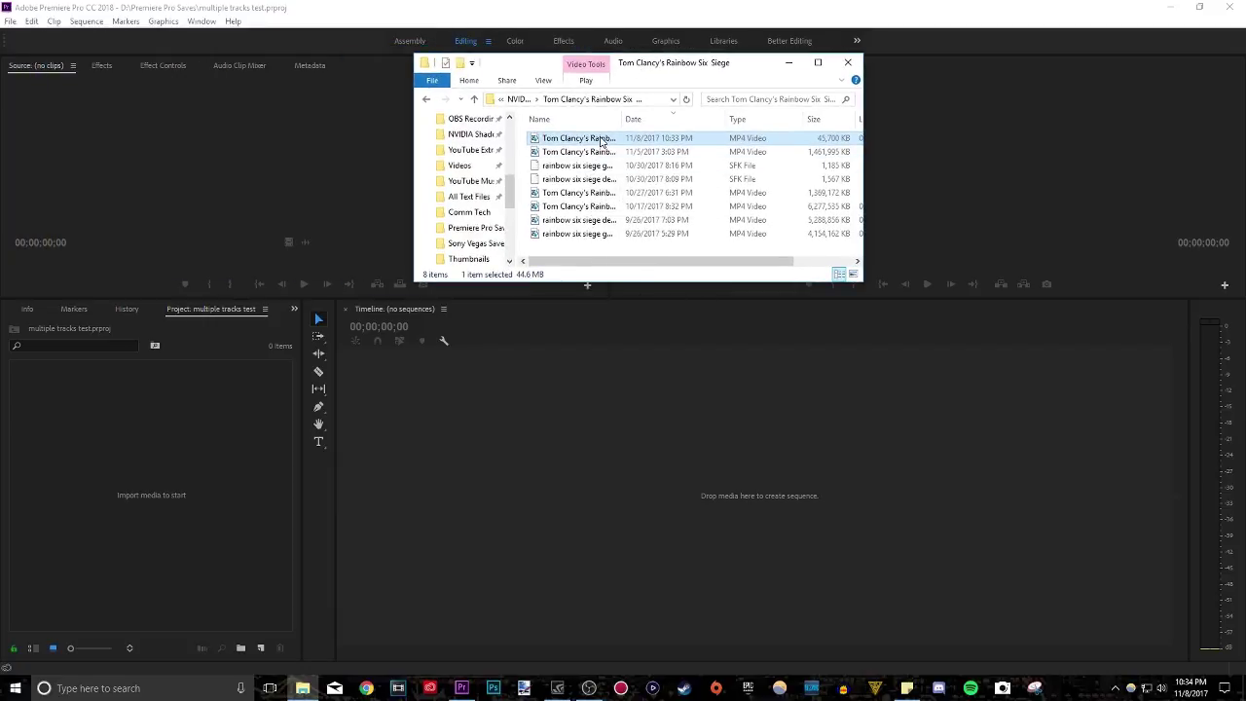
pyautogui.moveTo(601, 143); pyautogui.dragTo(180, 436)
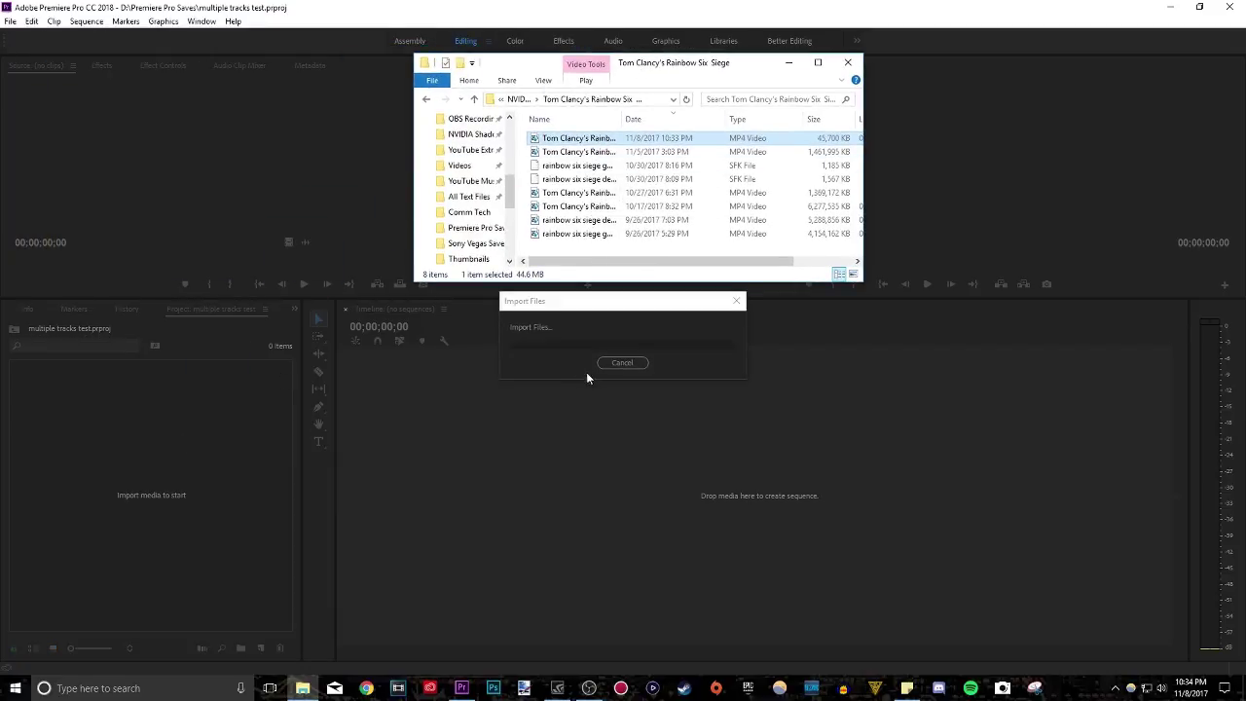
# Step: Create a new sequence from the imported Rainbow Six Siege clip in the project
pyautogui.click(137, 394)
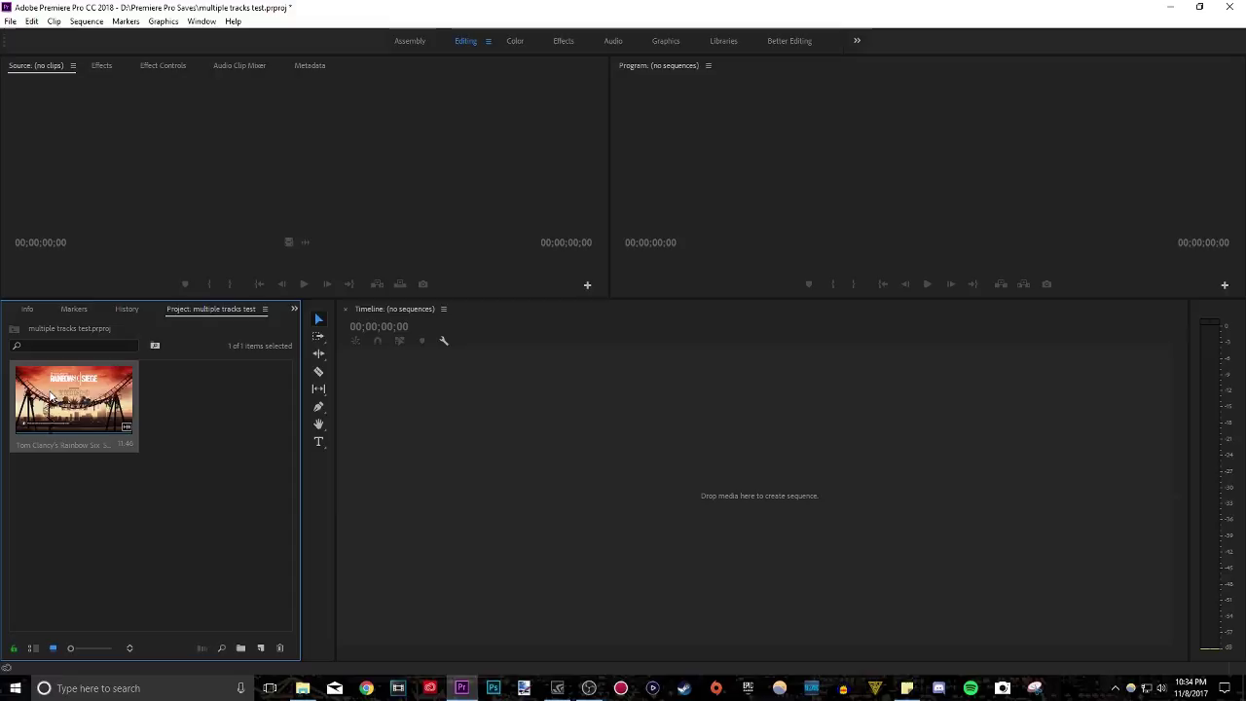
pyautogui.moveTo(276, 571); pyautogui.dragTo(261, 648)
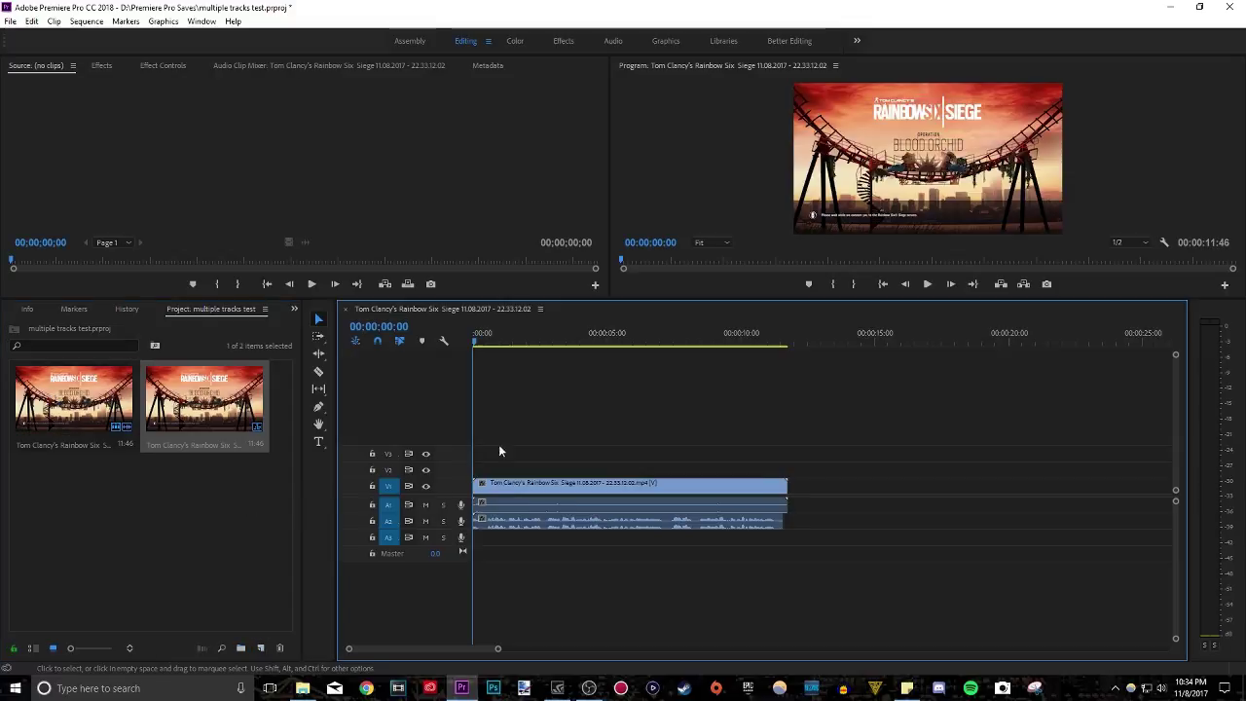
# Step: Expand the Audio 1 and Audio 2 tracks to show their waveforms and return the playhead to the sequence start
pyautogui.scroll(4, 549, 498)
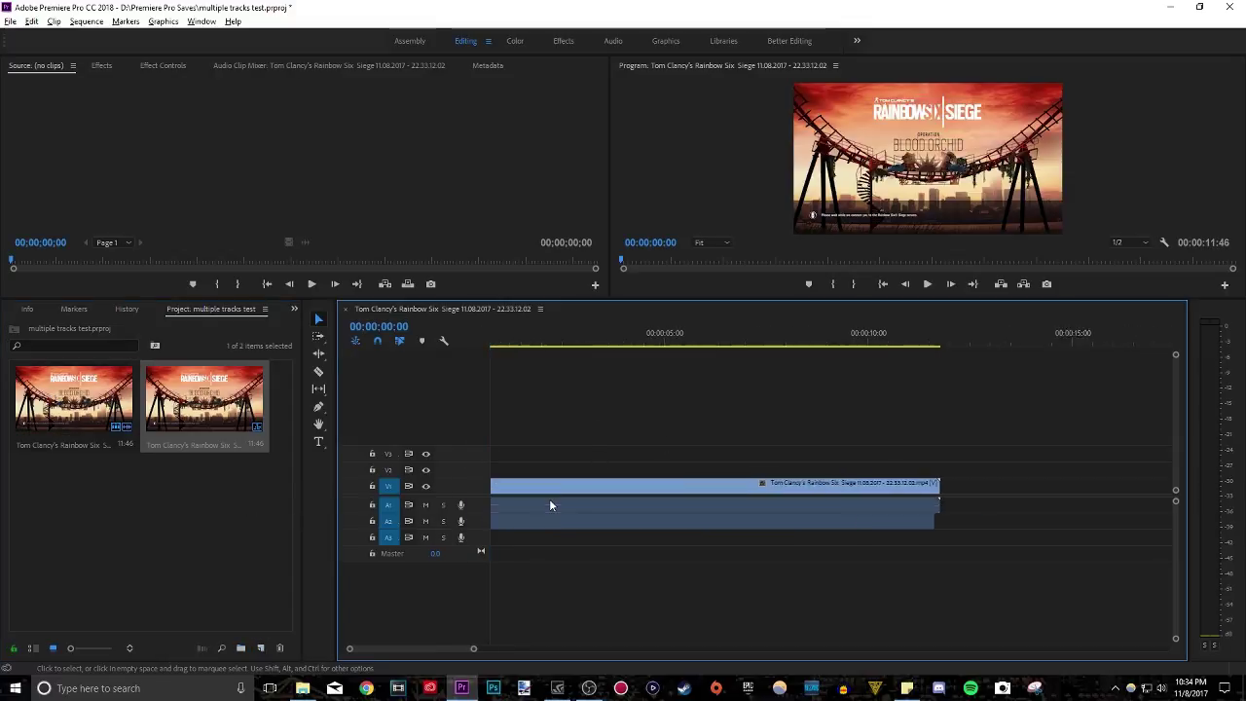
pyautogui.doubleClick(475, 506)
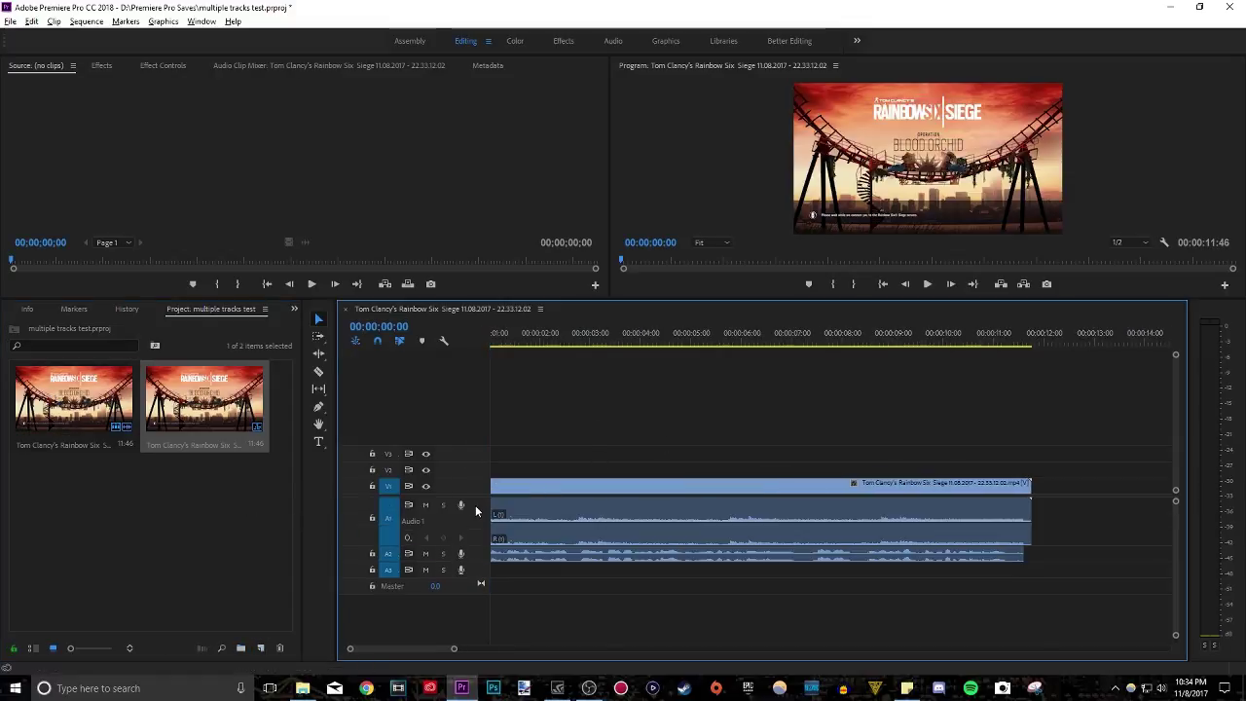
pyautogui.doubleClick(483, 556)
pyautogui.click(884, 286)
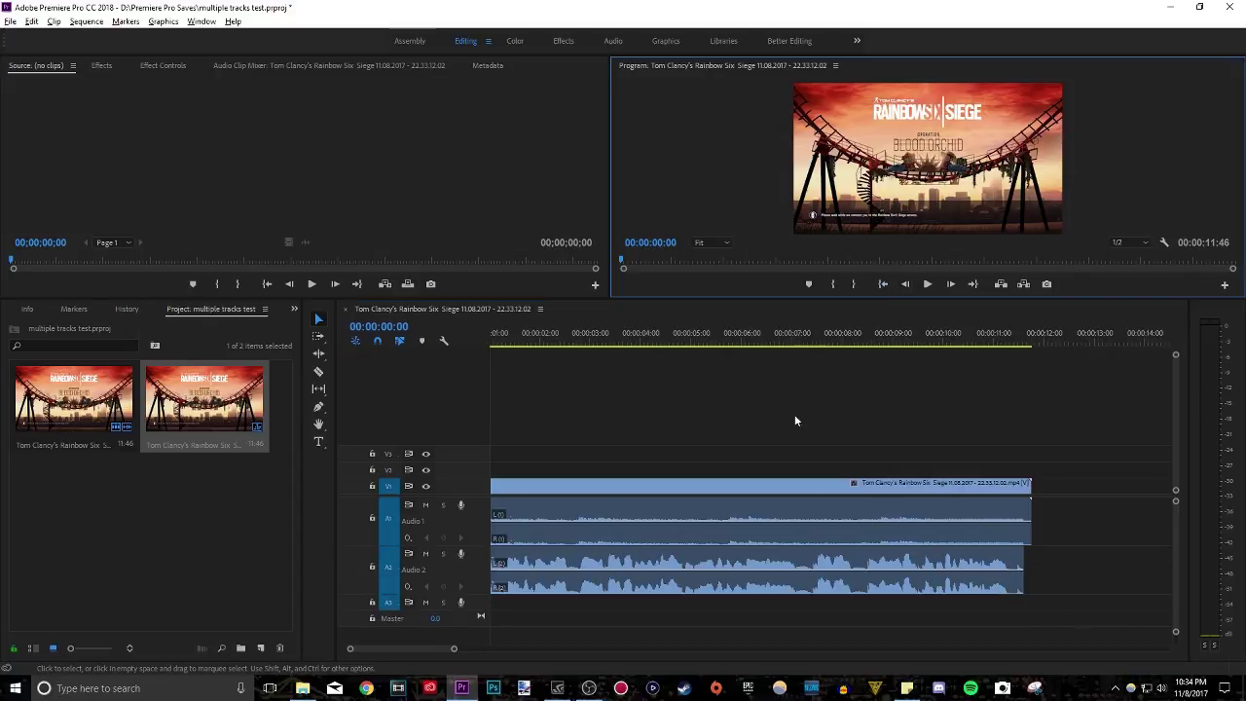
pyautogui.scroll(2, 732, 492)
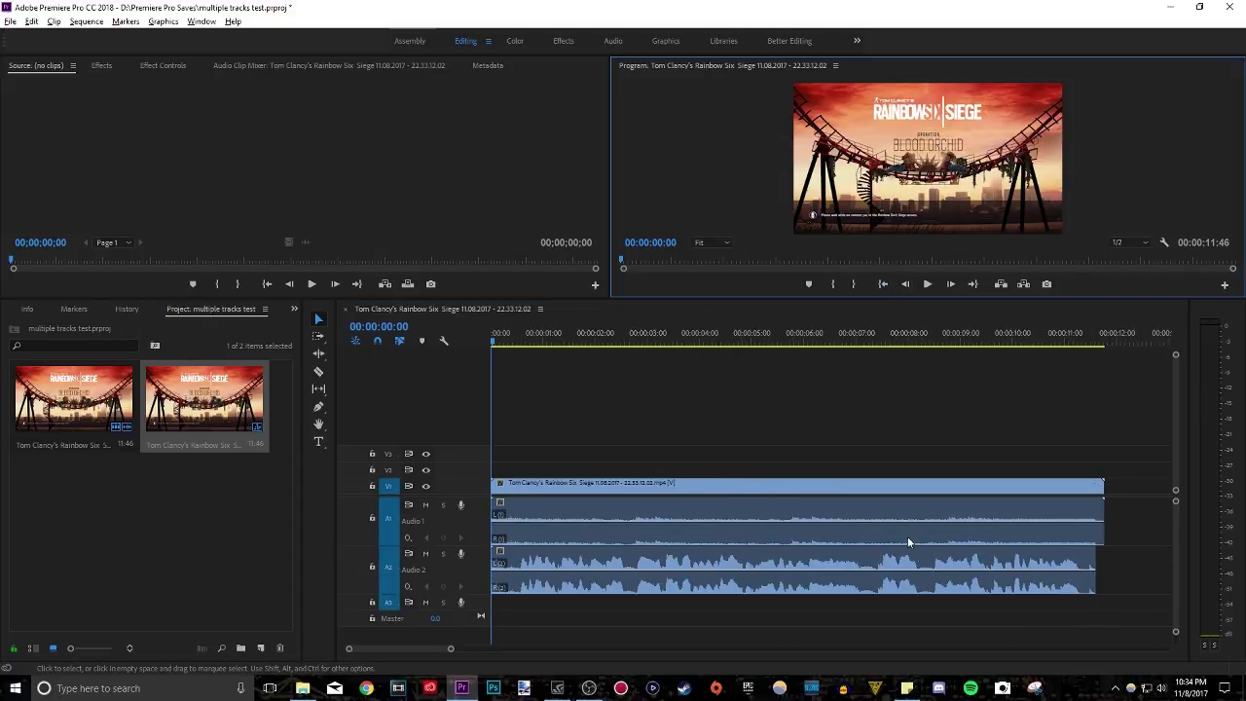
# Step: Lower the Audio 1 clip volume to -∞ dB and play the first seconds of the sequence to hear Audio 2 alone
pyautogui.click(584, 521)
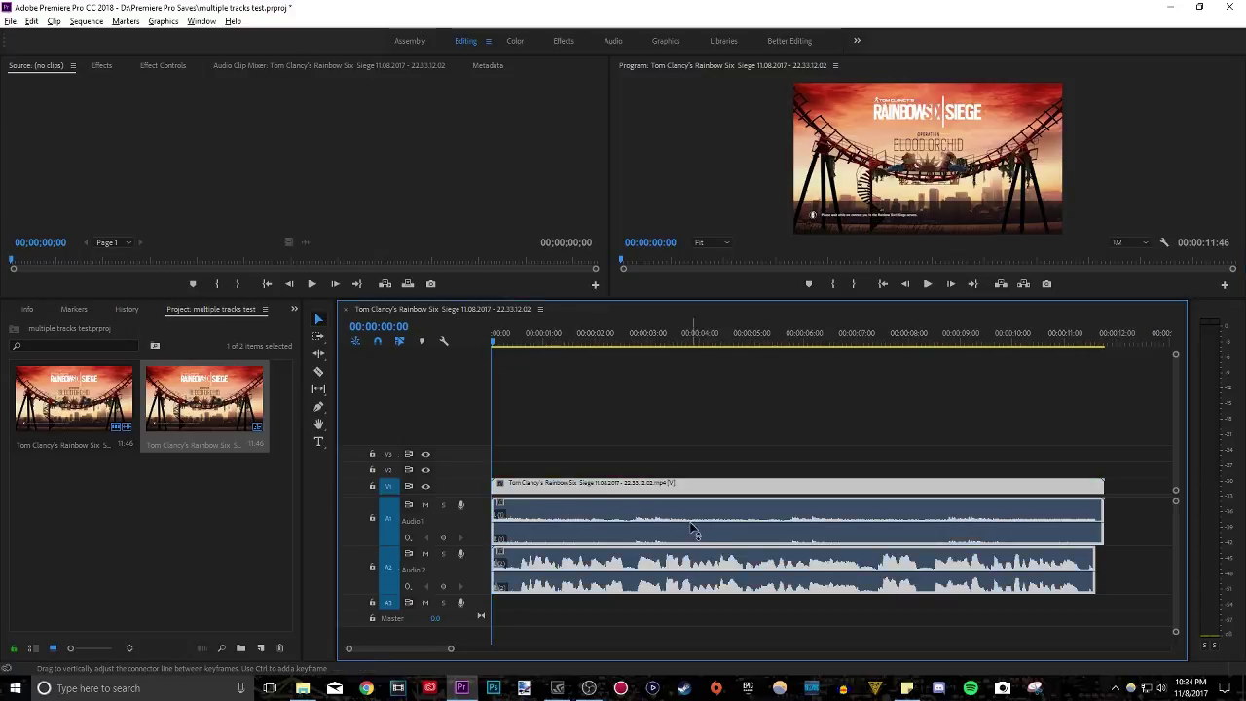
pyautogui.moveTo(617, 531); pyautogui.dragTo(602, 564)
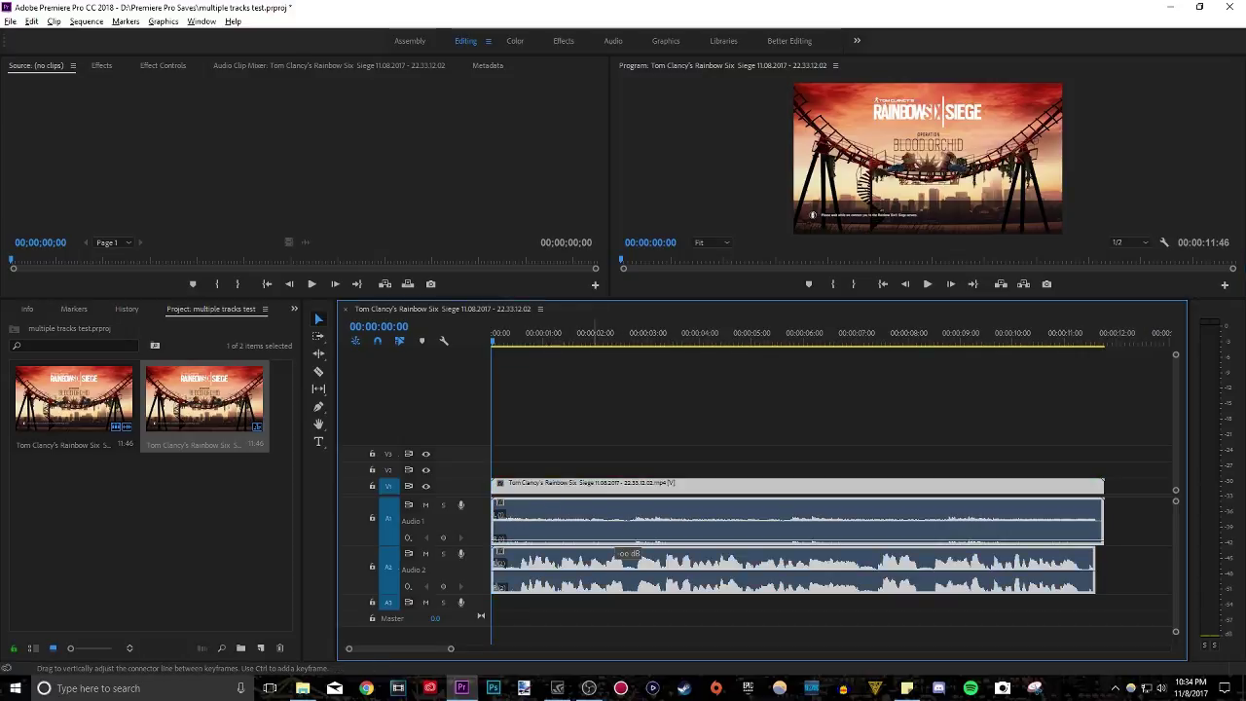
pyautogui.click(931, 285)
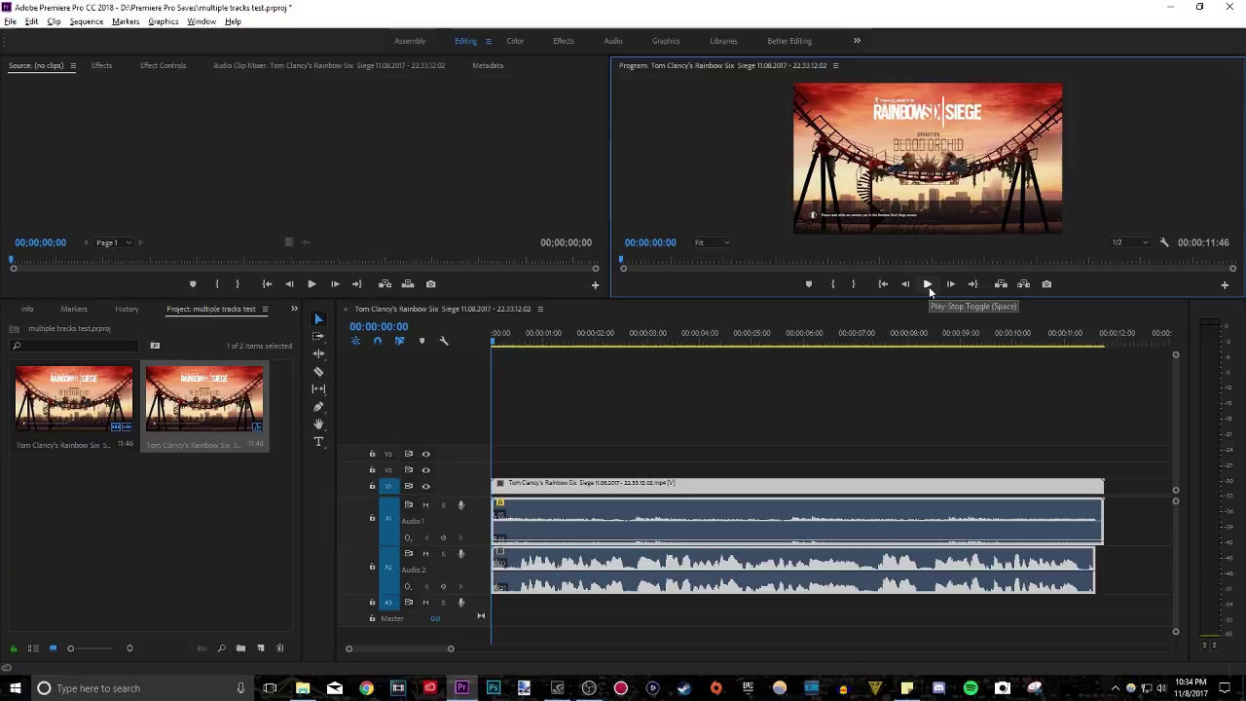
pyautogui.click(929, 286)
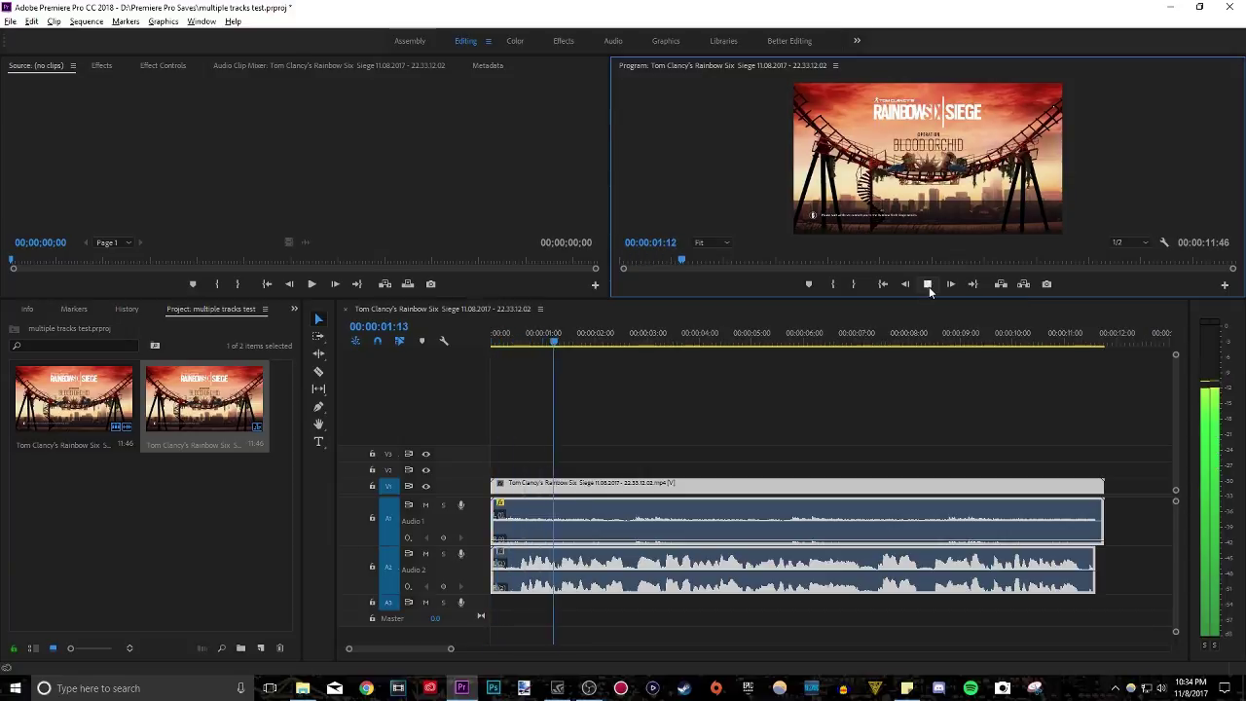
pyautogui.click(929, 286)
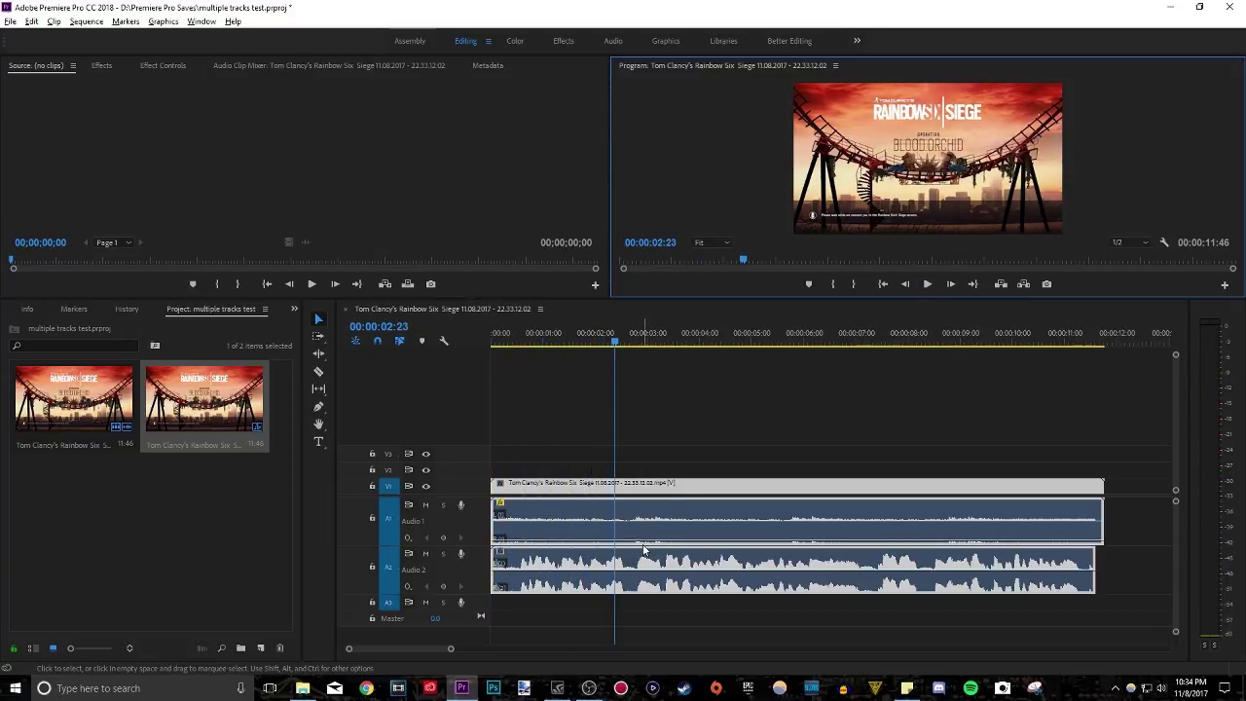
# Step: Restore the Audio 1 clip volume, turn the Audio 2 clip volume down and play the sequence from its start
pyautogui.click(651, 541)
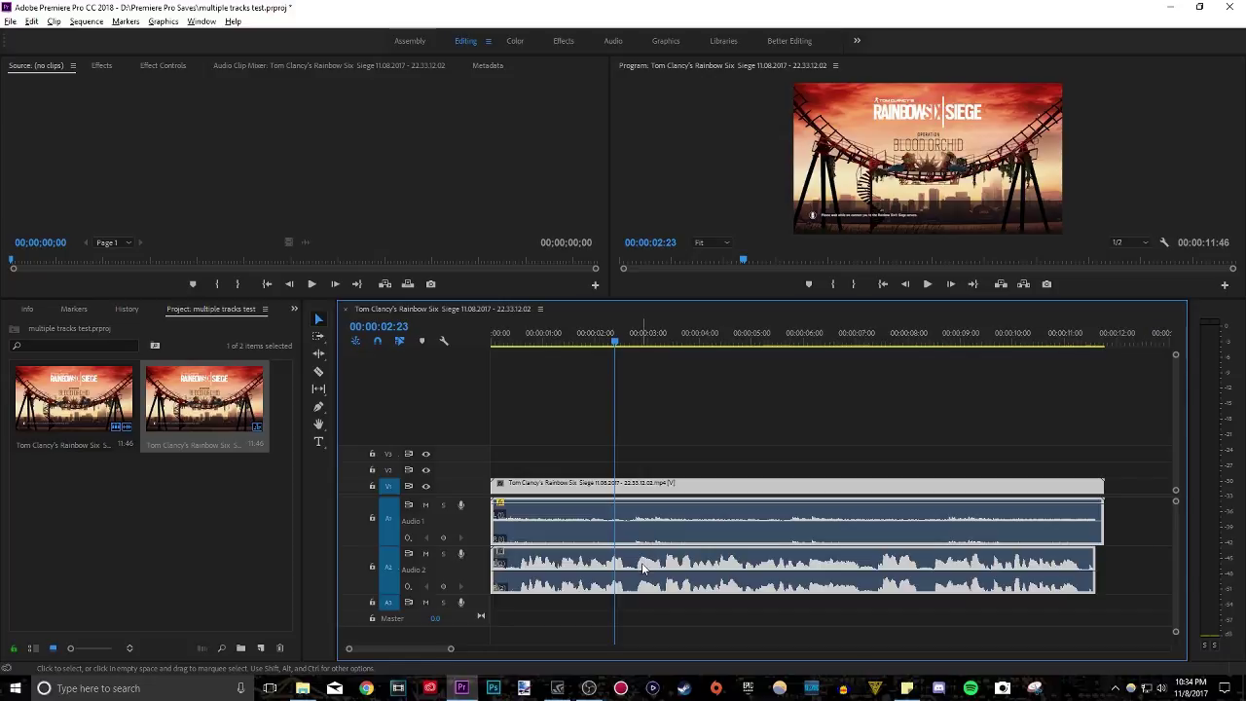
pyautogui.click(886, 281)
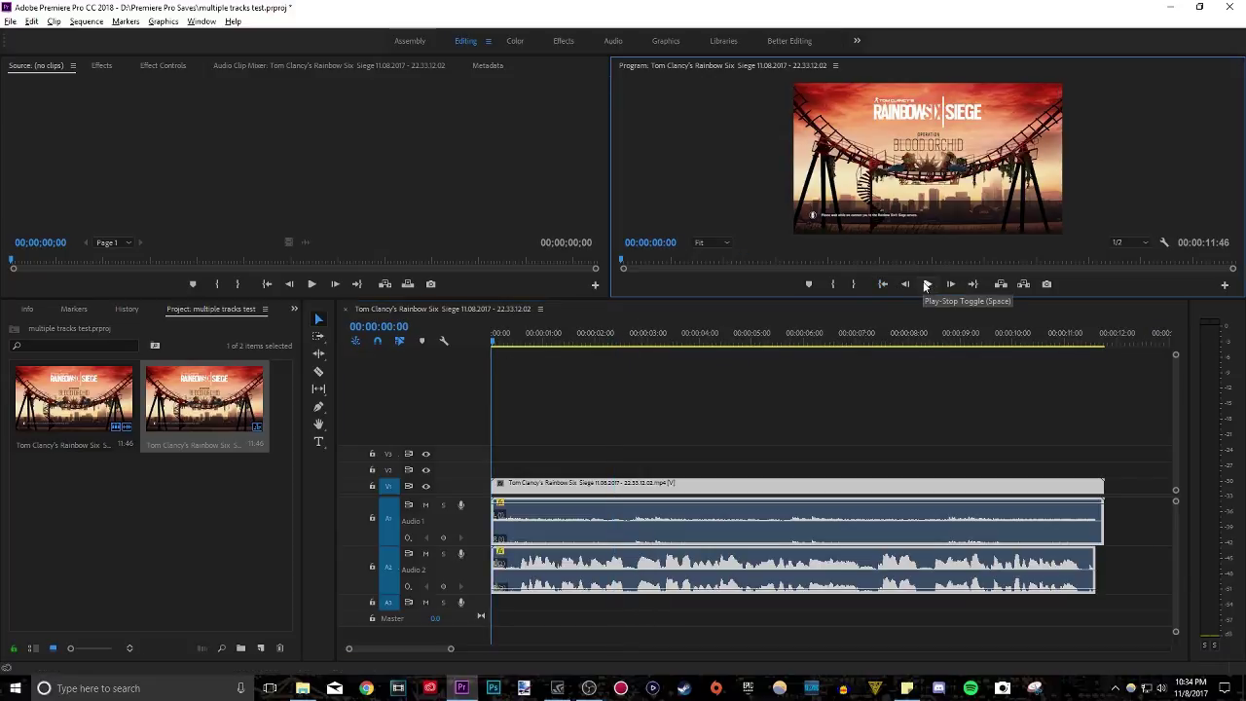
pyautogui.click(926, 284)
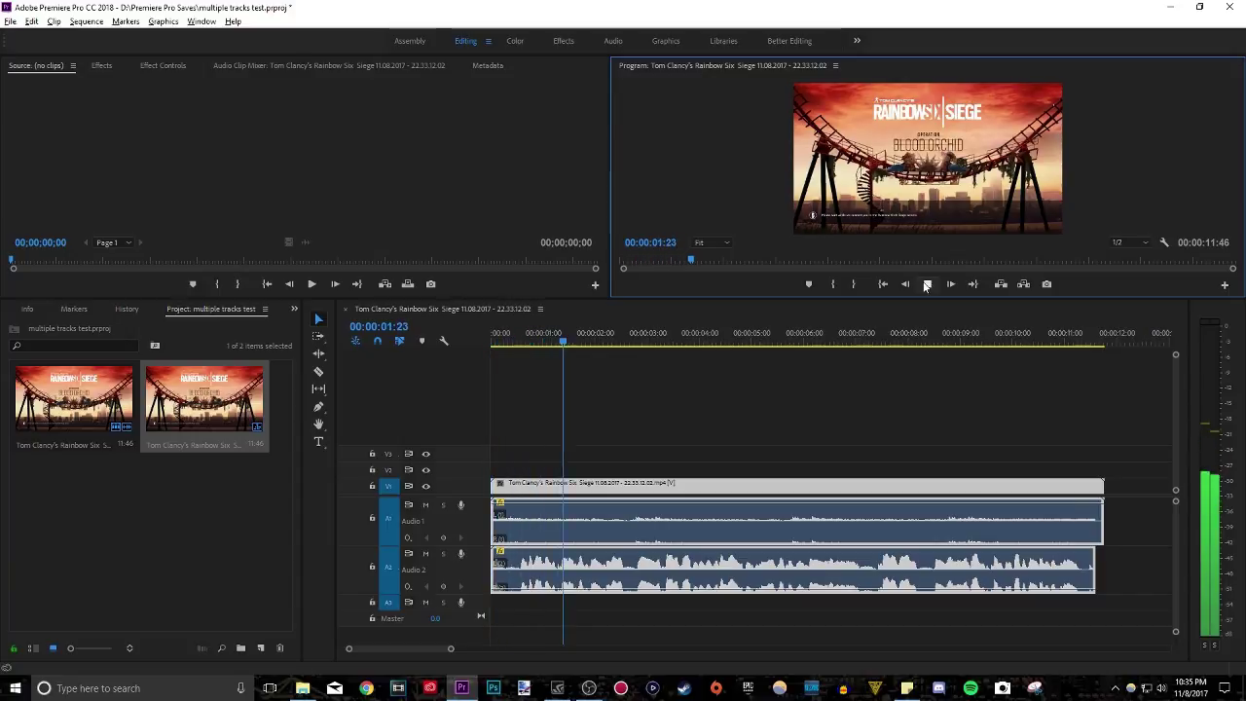
pyautogui.click(921, 285)
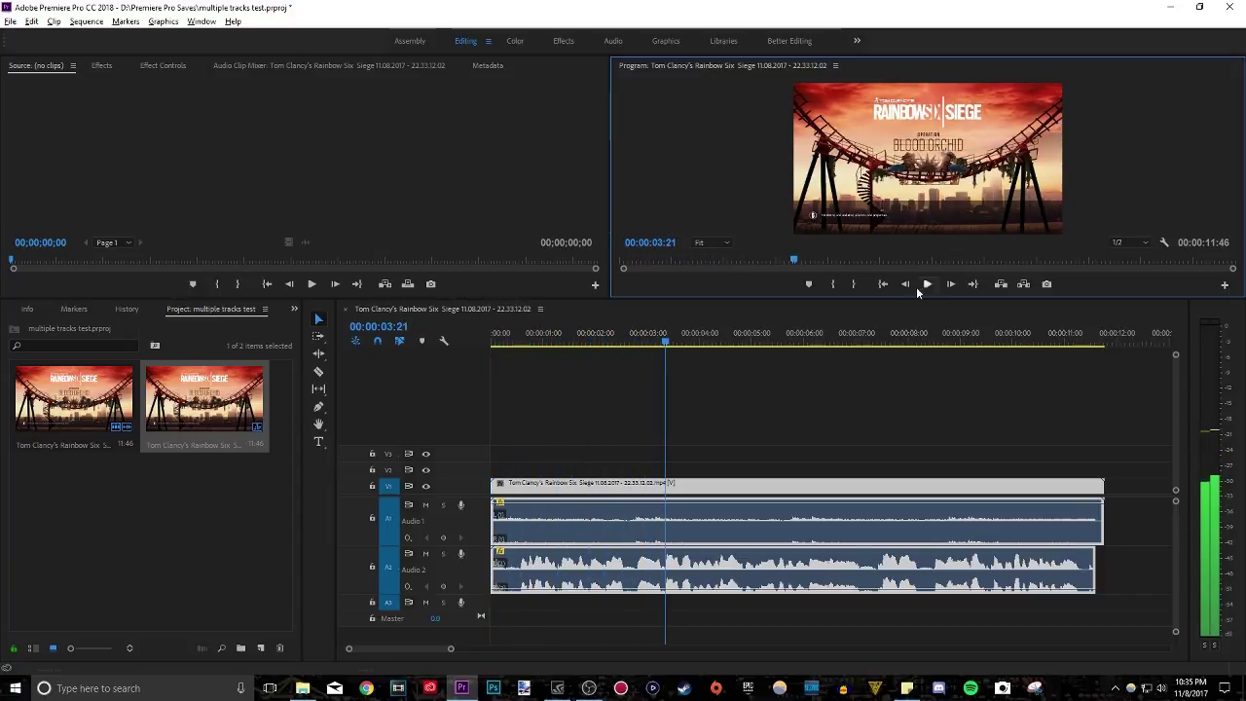
# Step: Raise the Audio 2 clip volume back to roughly its original level
pyautogui.click(709, 551)
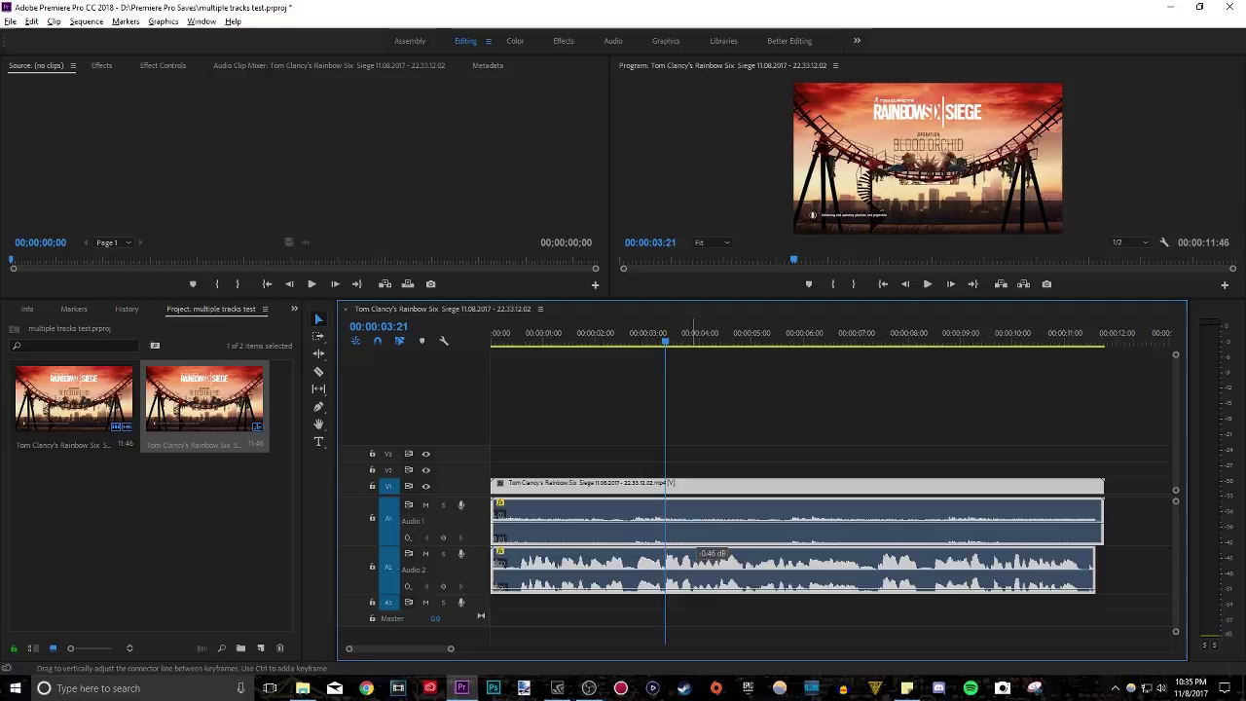
pyautogui.moveTo(709, 551); pyautogui.dragTo(701, 600)
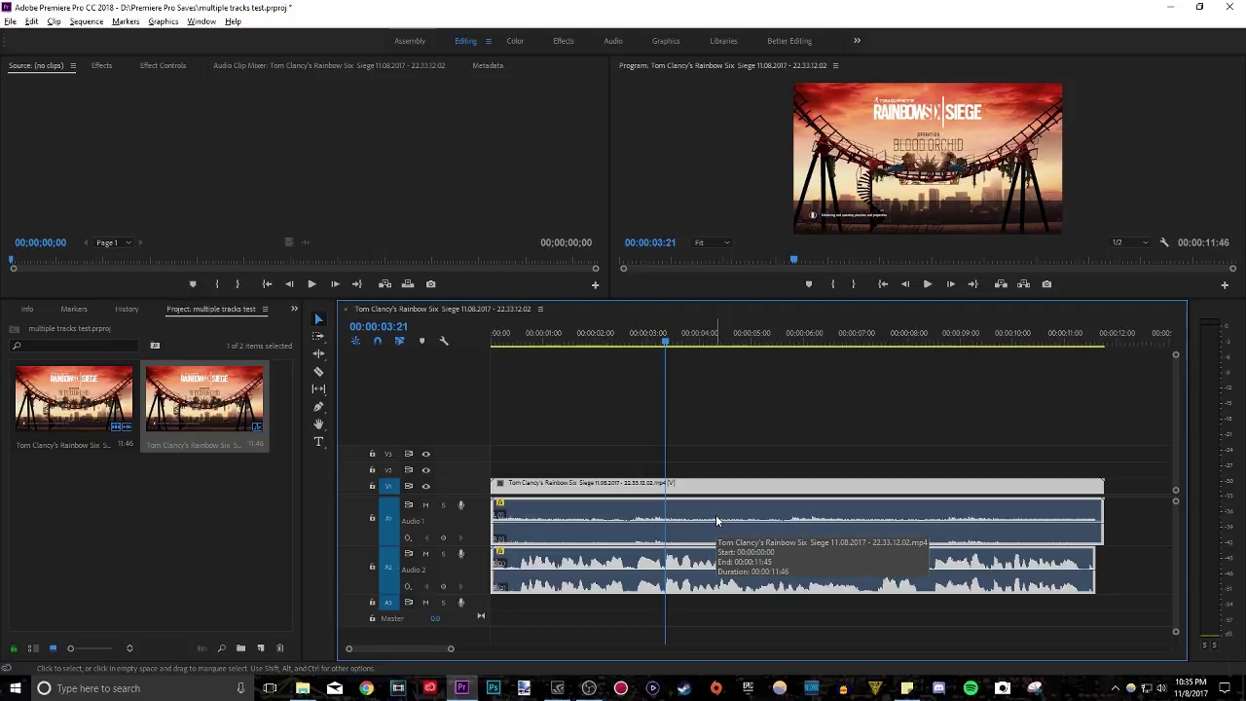
# Step: Cut the linked clip at 00:00:05:28 and again about one second further on, and select the short middle segment
pyautogui.click(774, 333)
pyautogui.press('c')
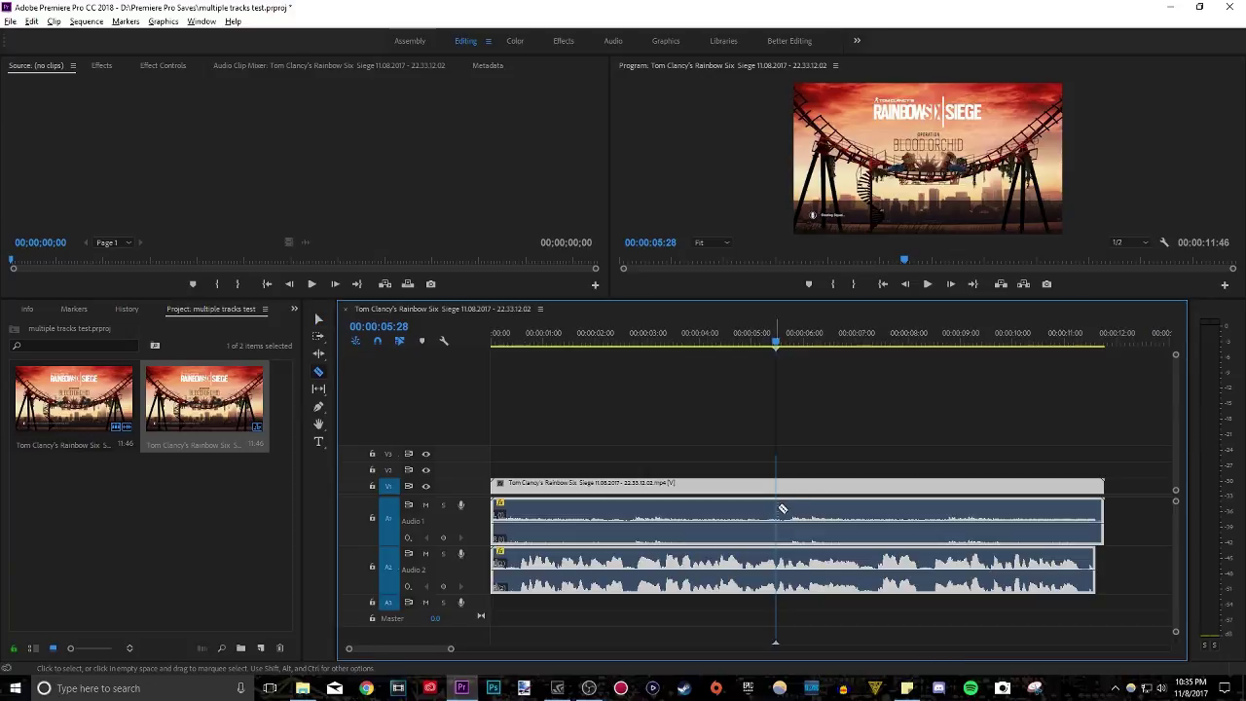
pyautogui.click(776, 509)
pyautogui.click(833, 506)
pyautogui.press('v')
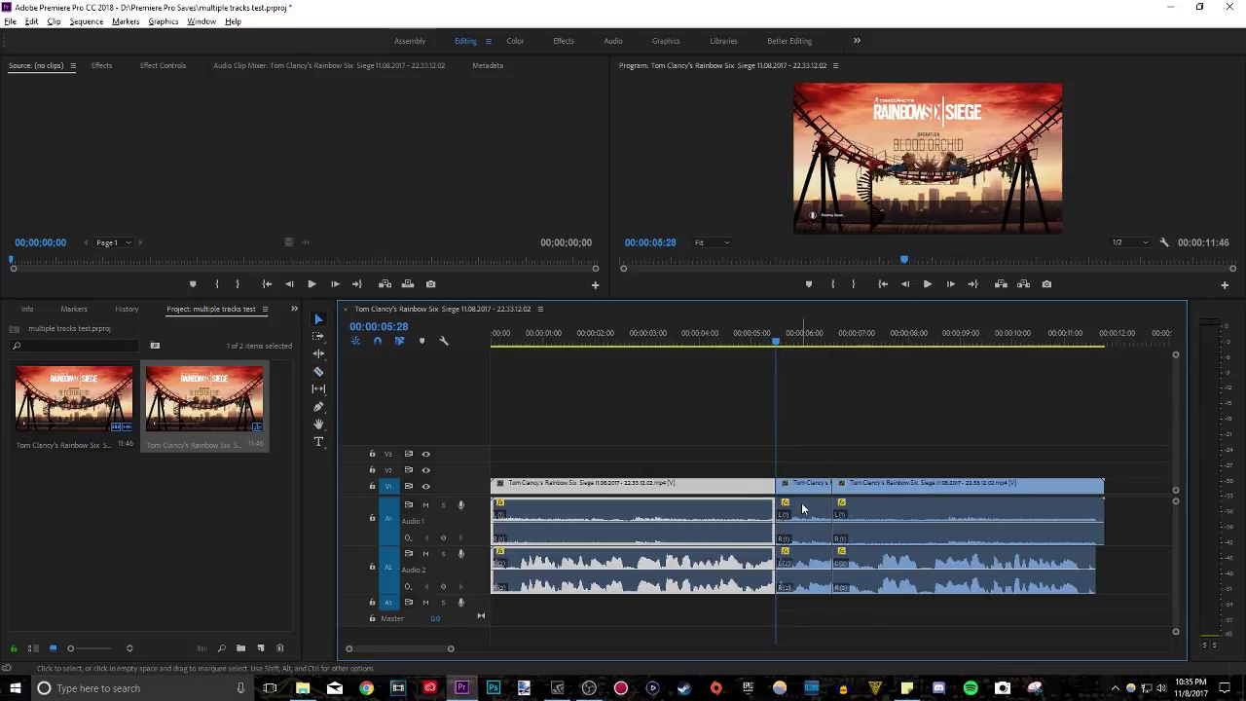
pyautogui.click(803, 509)
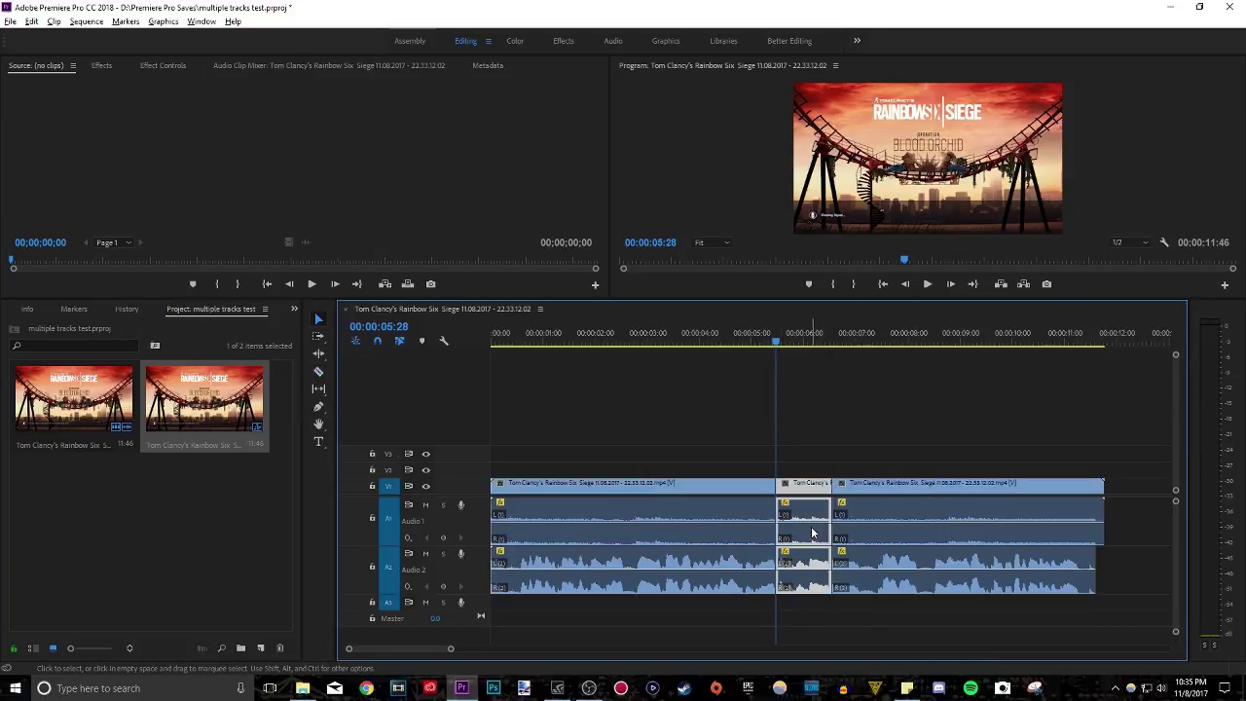
# Step: Play the sequence across the short middle segment and stop just past its second cut
pyautogui.click(723, 322)
pyautogui.press('space')
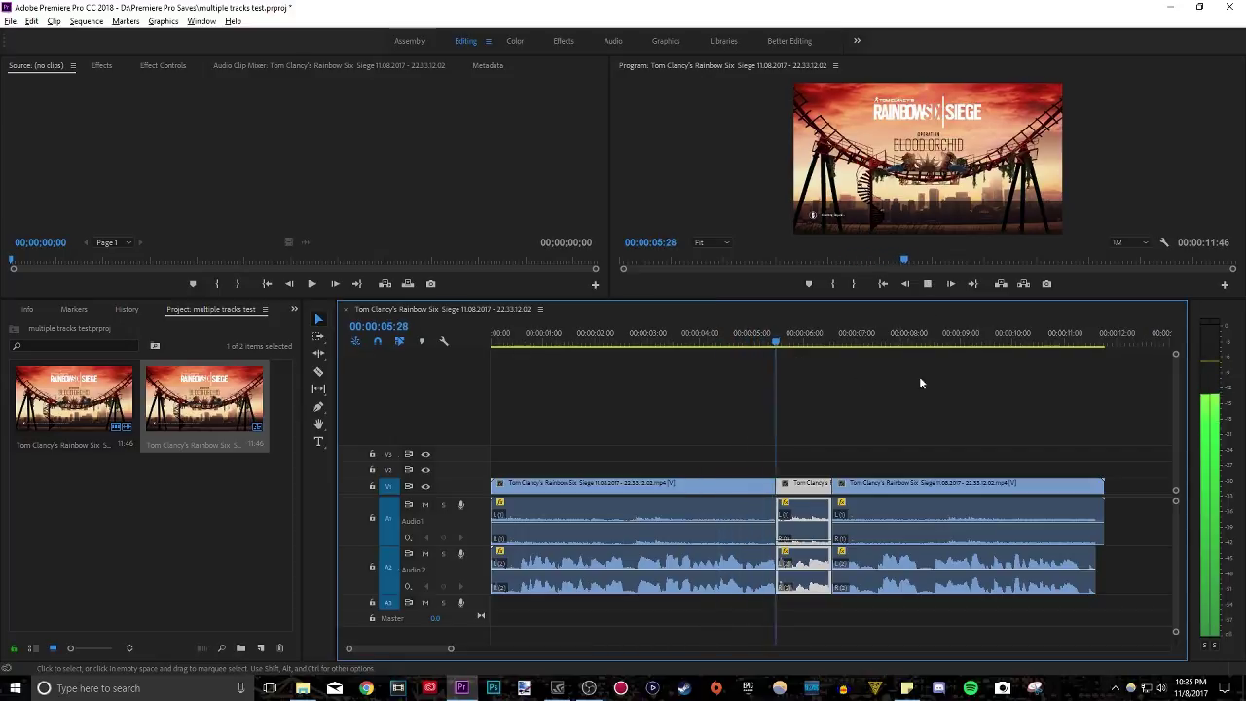
pyautogui.click(928, 284)
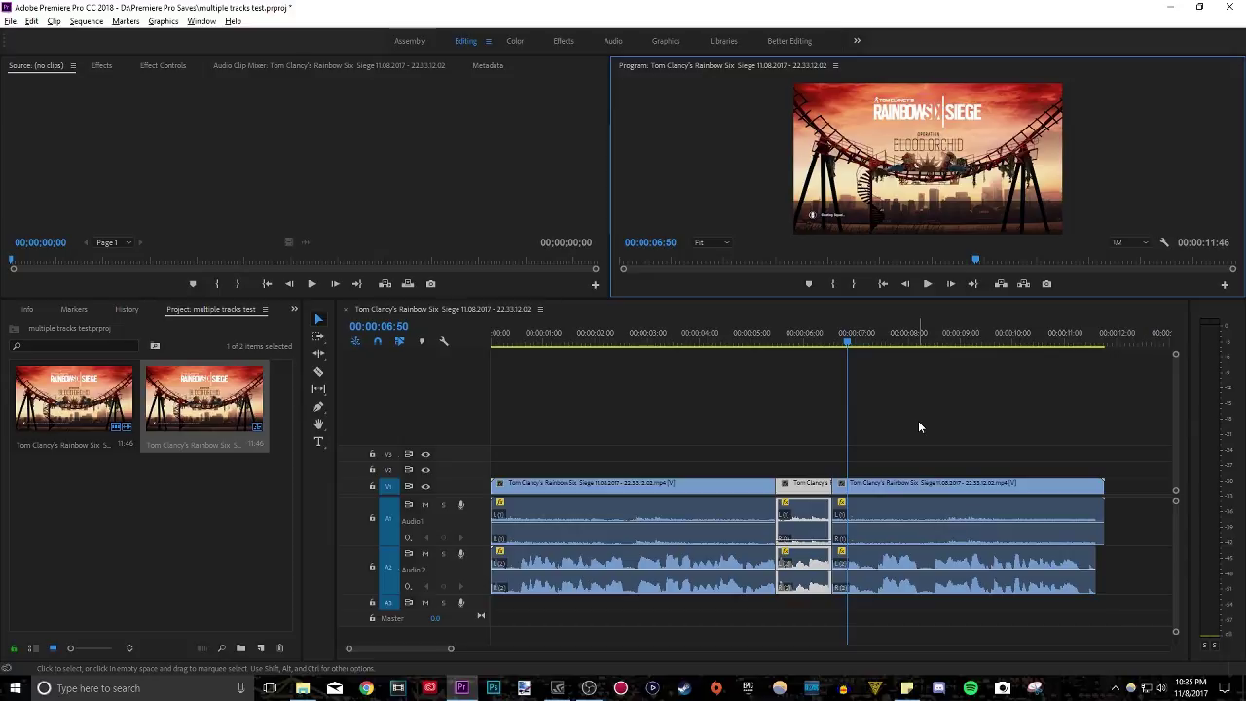
# Step: Move the playhead to 00:00:03:51 in the sequence and show the Windows desktop
pyautogui.click(693, 333)
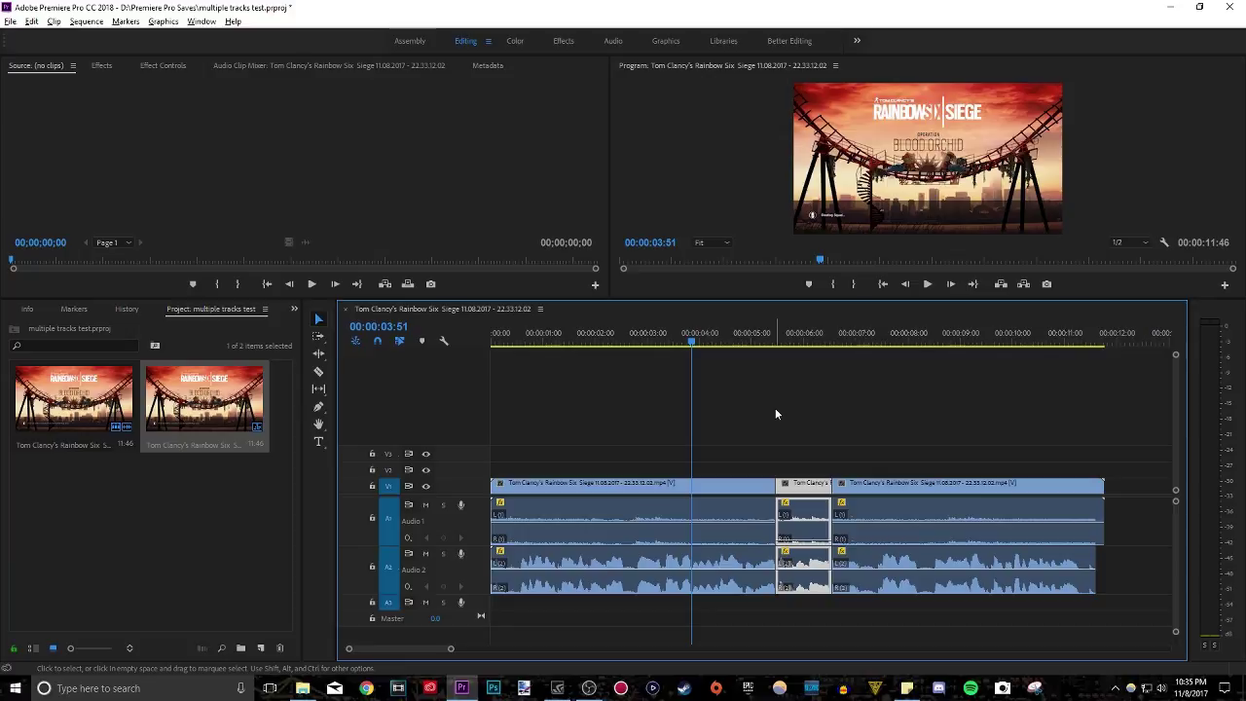
pyautogui.press('super+d')
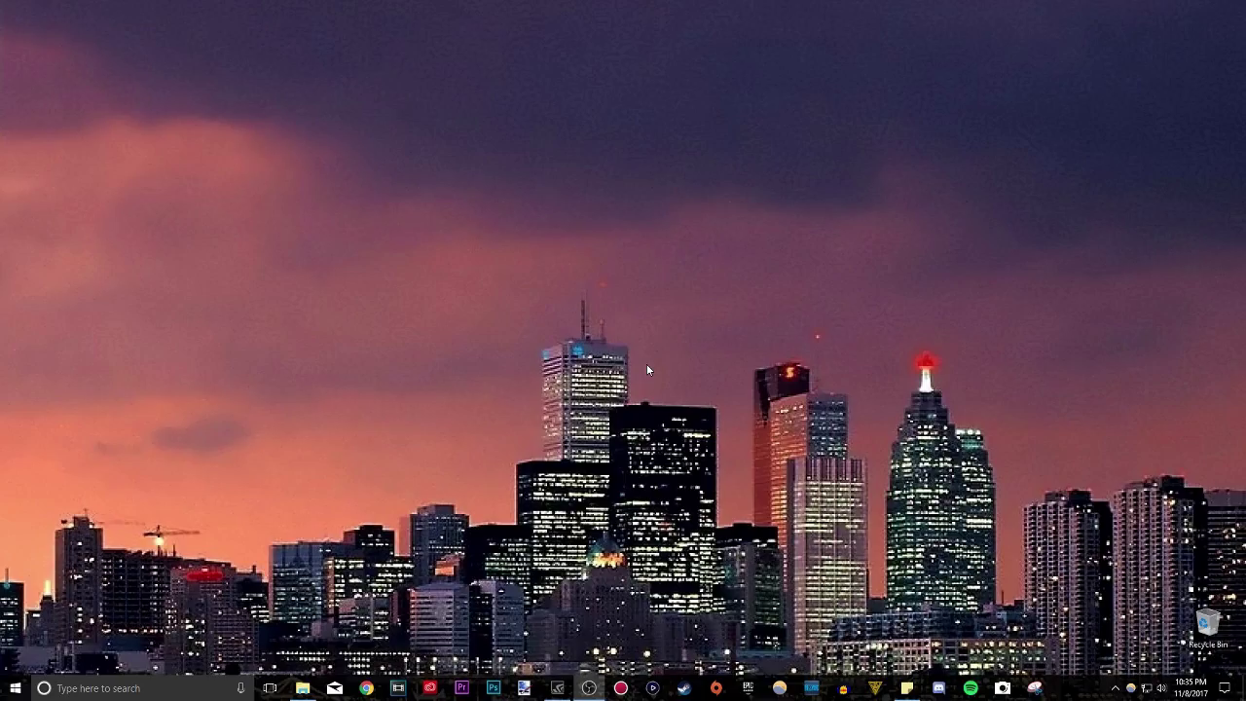